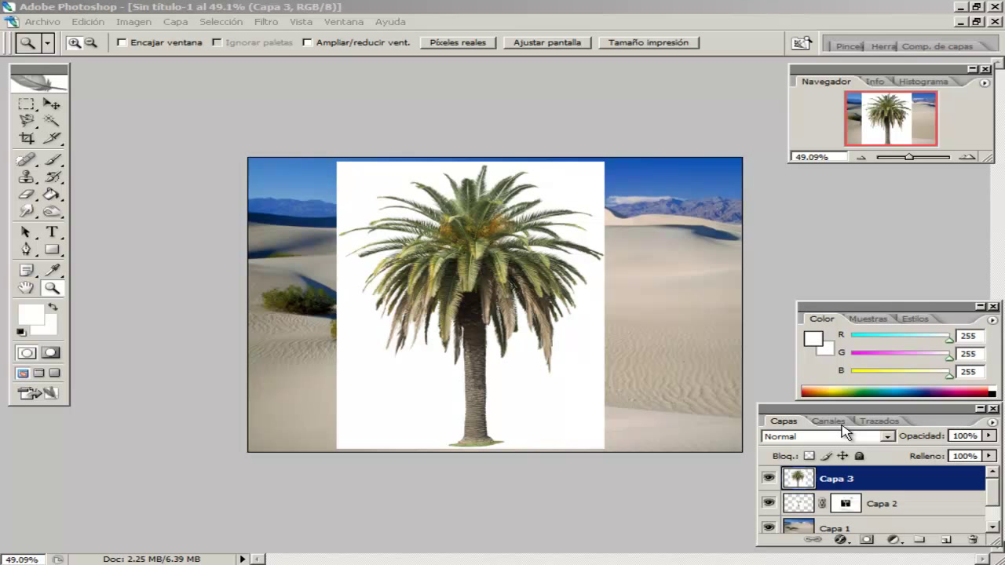
Step: Try a Magic Wand selection on the palm, clear it, and list the Selección menu commands
{"action": "left_click", "coordinate": [51, 120]}
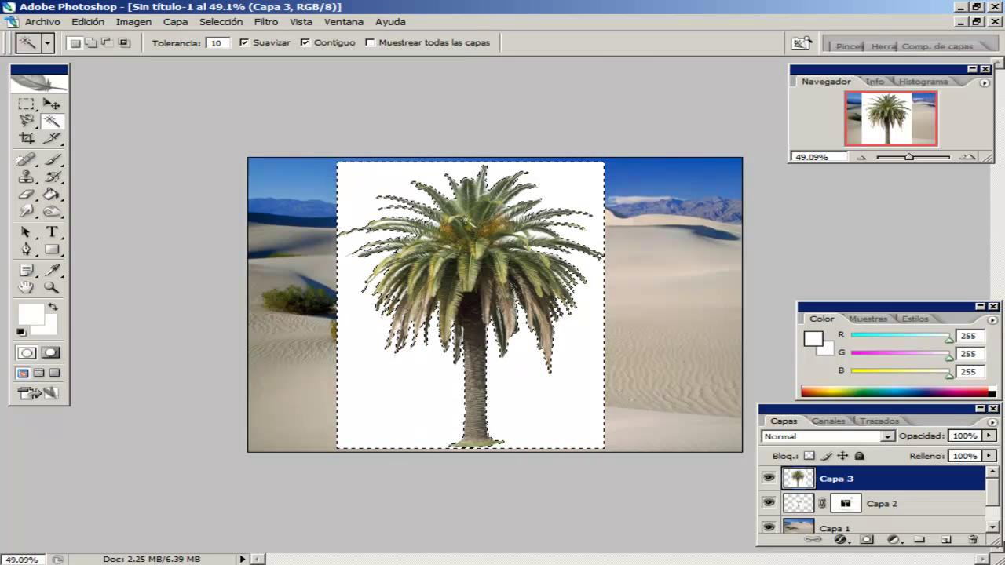
{"action": "key", "text": "ctrl+d"}
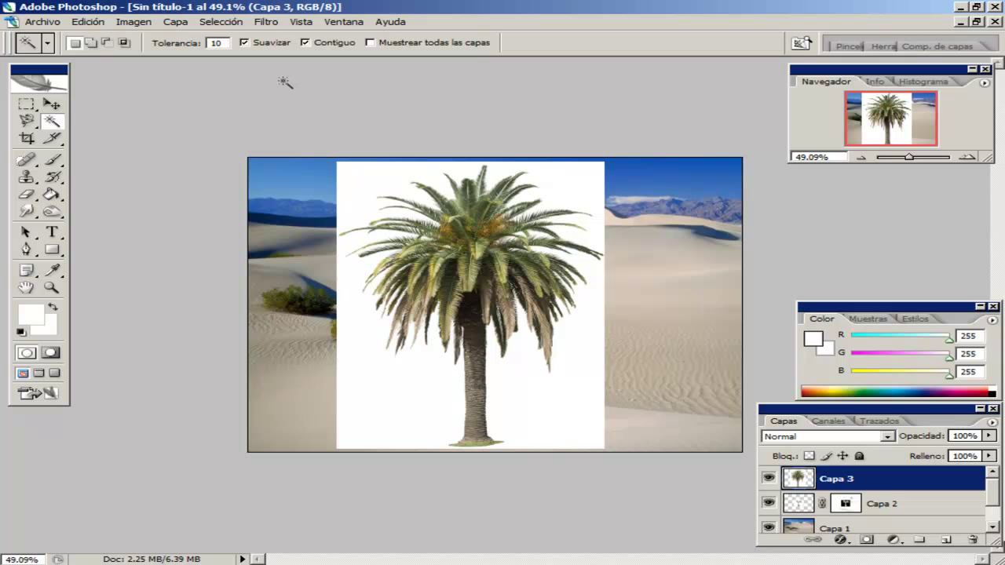
{"action": "left_click", "coordinate": [238, 22]}
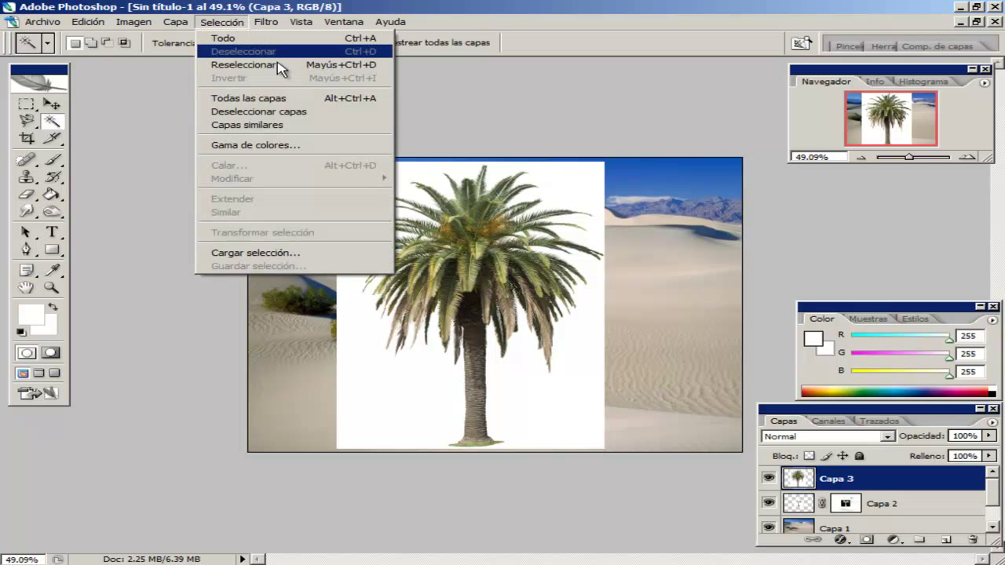
Step: Select the palm's white backdrop with Gama de colores at Tolerancia 56
{"action": "left_click", "coordinate": [335, 150]}
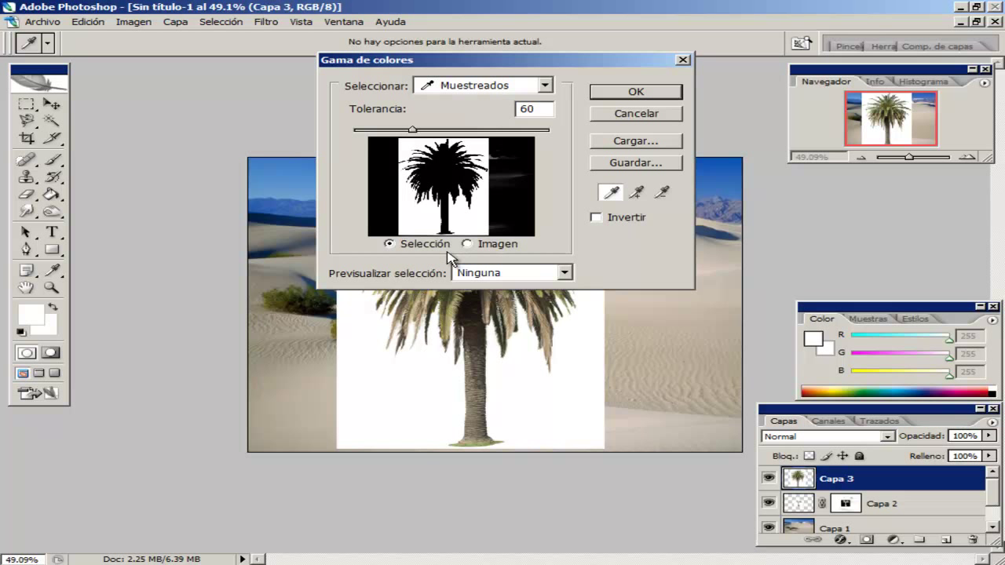
{"action": "mouse_move", "coordinate": [412, 130]}
{"action": "left_mouse_down"}
{"action": "mouse_move", "coordinate": [359, 130]}
{"action": "mouse_move", "coordinate": [489, 129]}
{"action": "mouse_move", "coordinate": [382, 131]}
{"action": "mouse_move", "coordinate": [411, 135]}
{"action": "left_mouse_up"}
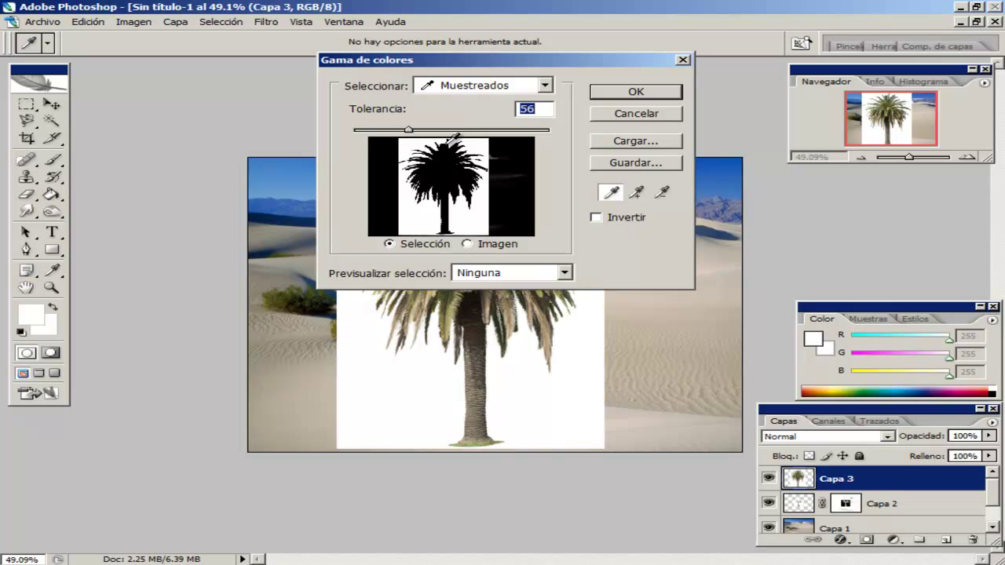
{"action": "left_click", "coordinate": [636, 92]}
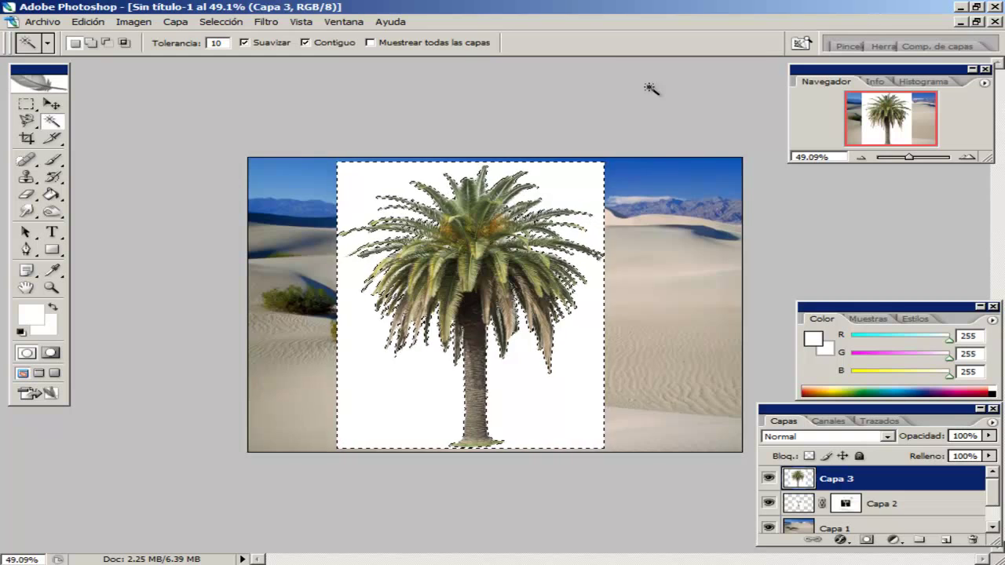
Step: Invert the selection and add a layer mask to Capa 3, then return to the image
{"action": "key", "text": "ctrl+shift+i"}
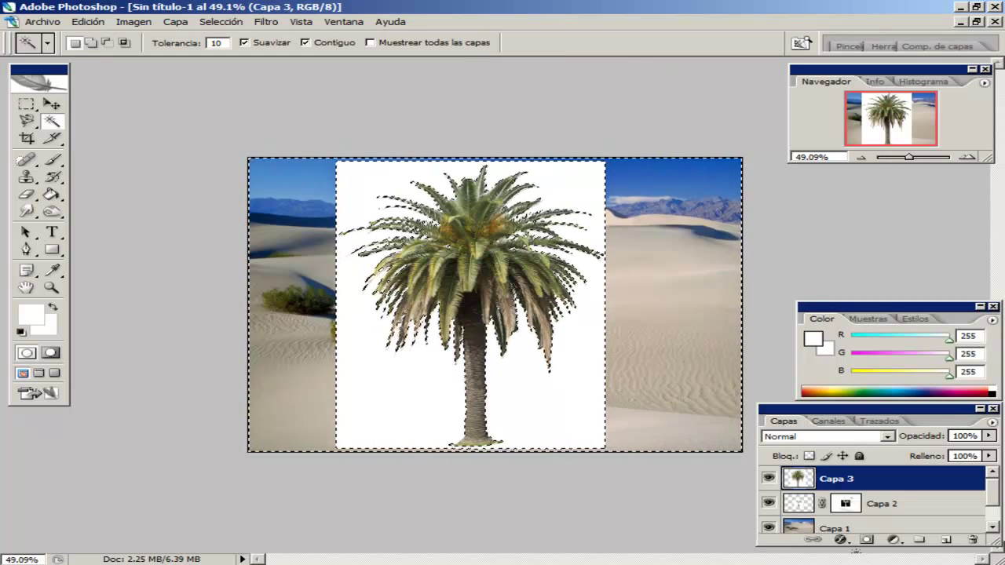
{"action": "left_click", "coordinate": [867, 540]}
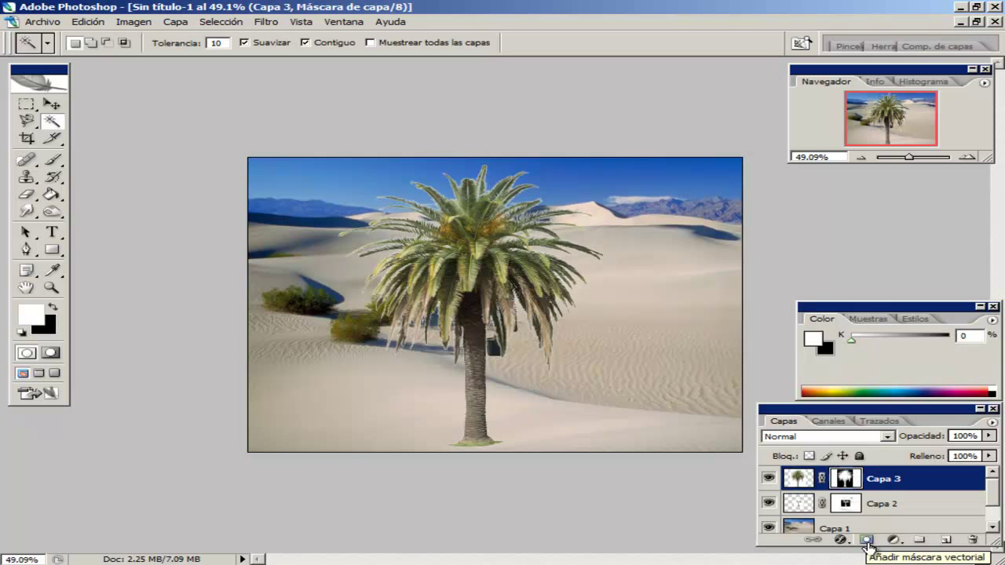
{"action": "key", "text": "ctrl+grave"}
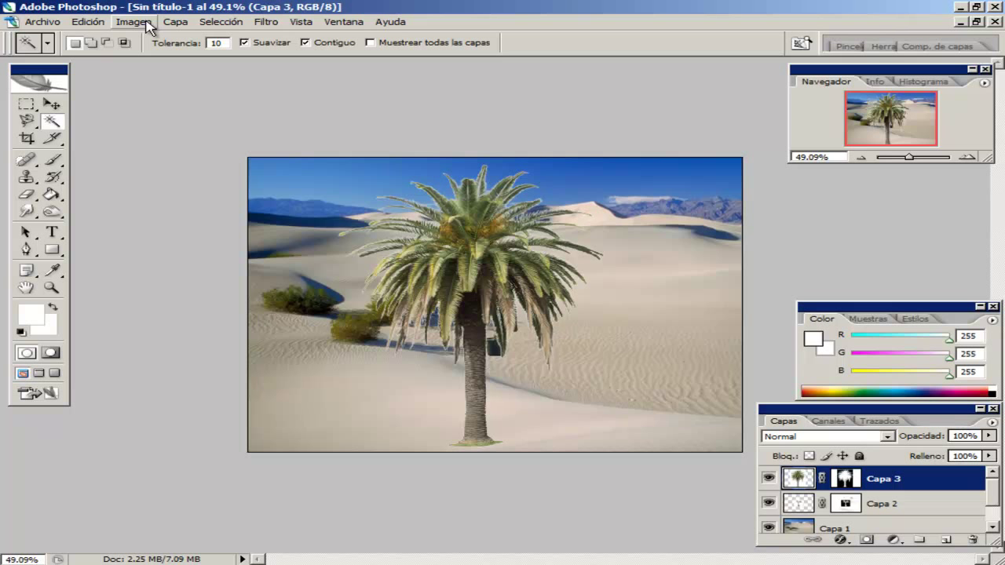
Step: Convert Capa 3 into a smart object and move the palm left, revealing the potted plant
{"action": "left_click", "coordinate": [174, 23]}
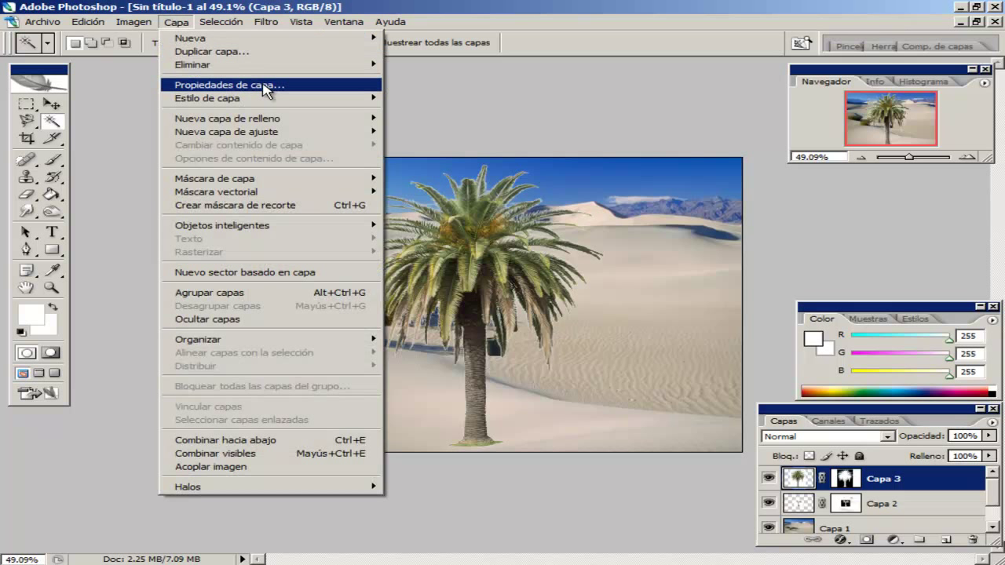
{"action": "mouse_move", "coordinate": [223, 226]}
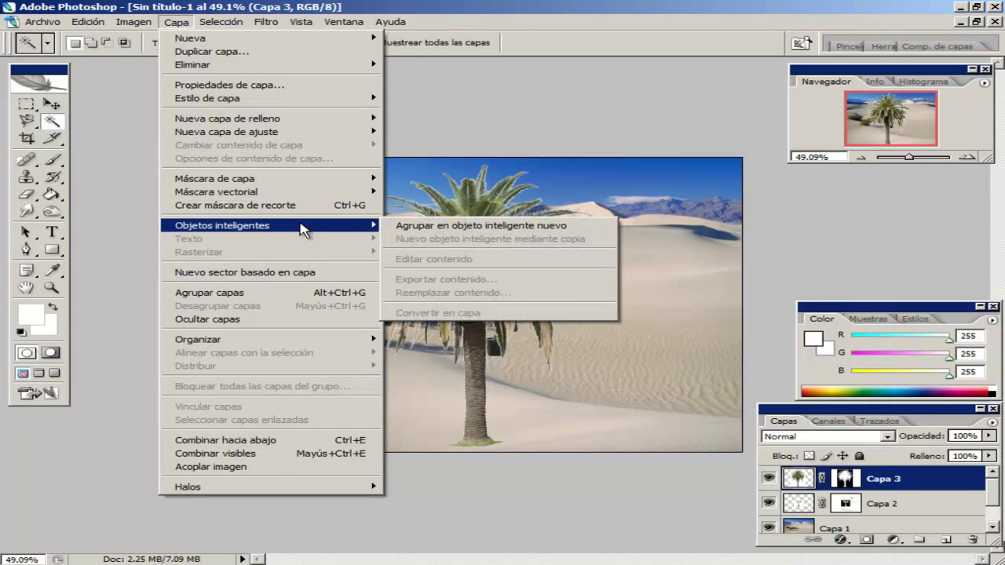
{"action": "left_click", "coordinate": [451, 227]}
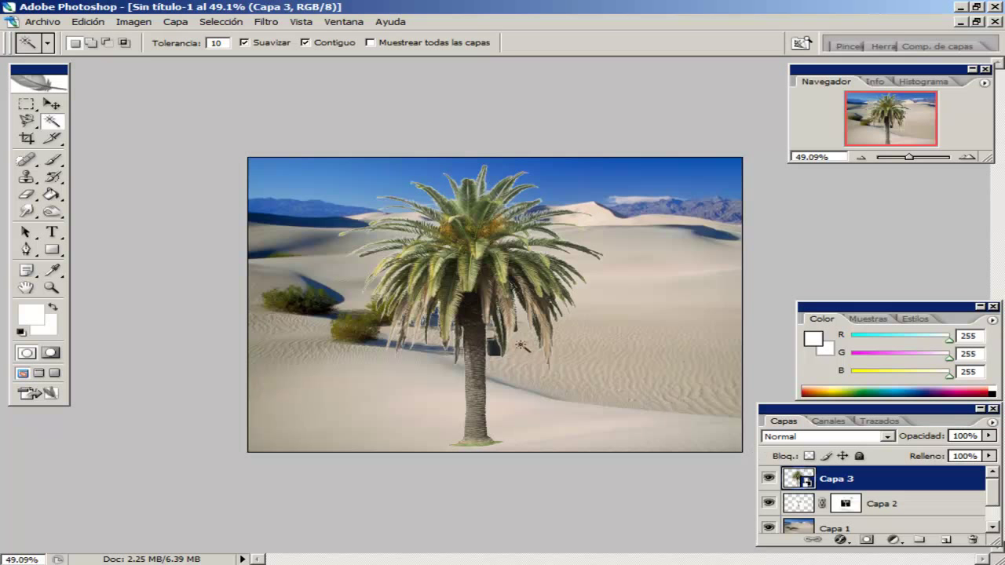
{"action": "left_click", "coordinate": [492, 345]}
{"action": "key", "text": "ctrl+d"}
{"action": "left_click", "coordinate": [52, 103]}
{"action": "left_click_drag", "start_coordinate": [447, 288], "coordinate": [351, 287]}
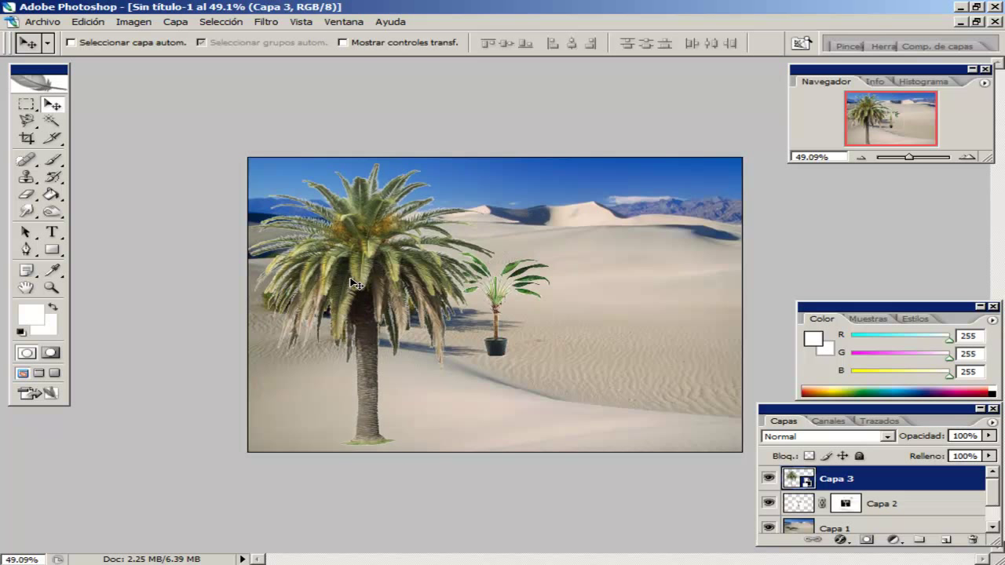
Step: Hide Capa 2, duplicate Capa 3, rasterize the copy, move it right, and select both palms
{"action": "left_click", "coordinate": [768, 503]}
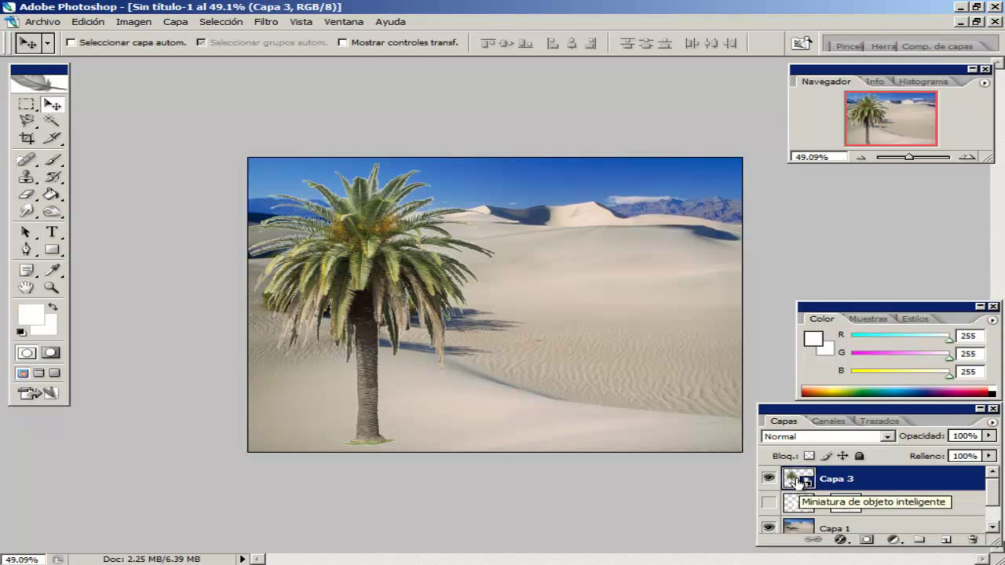
{"action": "left_click_drag", "start_coordinate": [796, 480], "coordinate": [946, 540]}
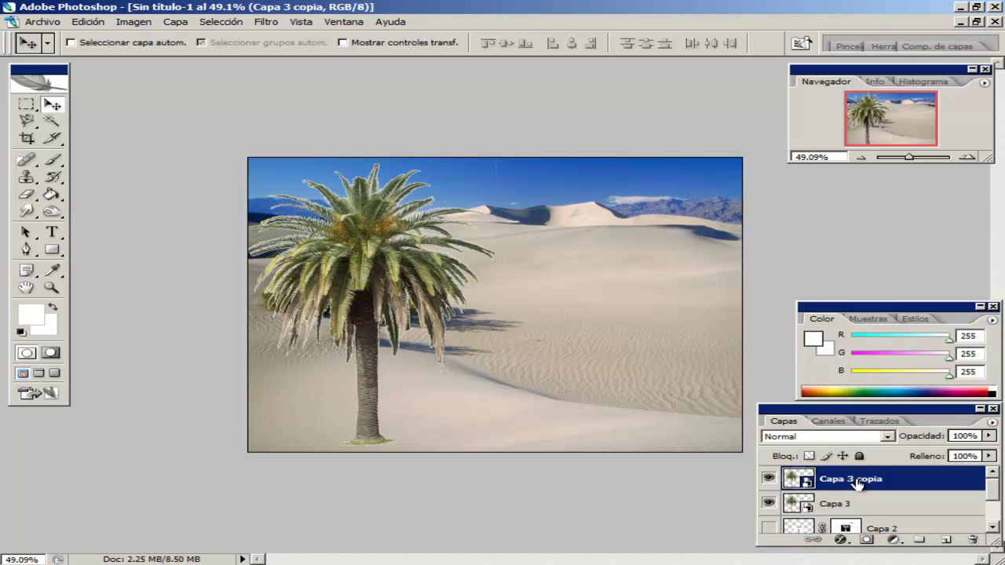
{"action": "right_click", "coordinate": [854, 481]}
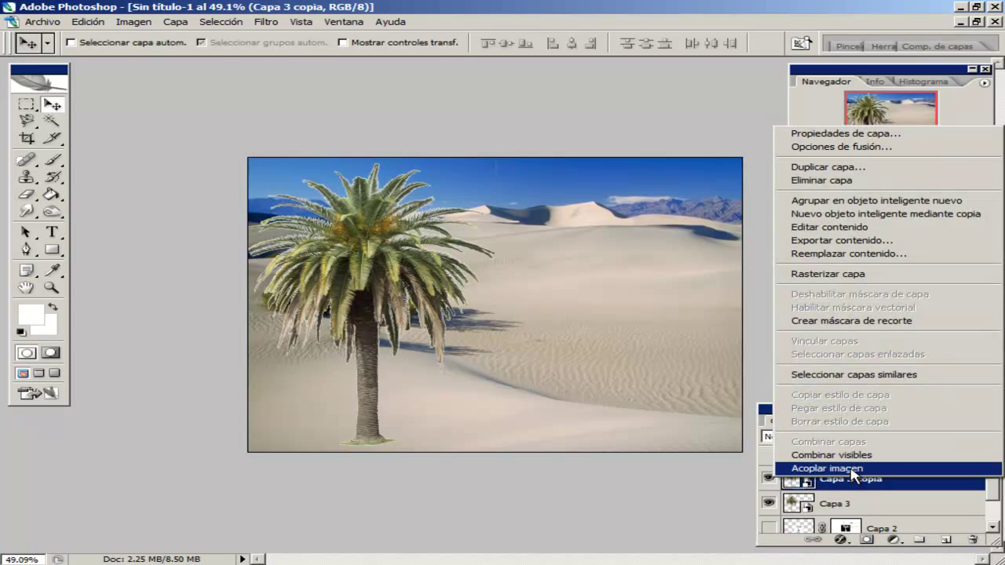
{"action": "left_click", "coordinate": [877, 279]}
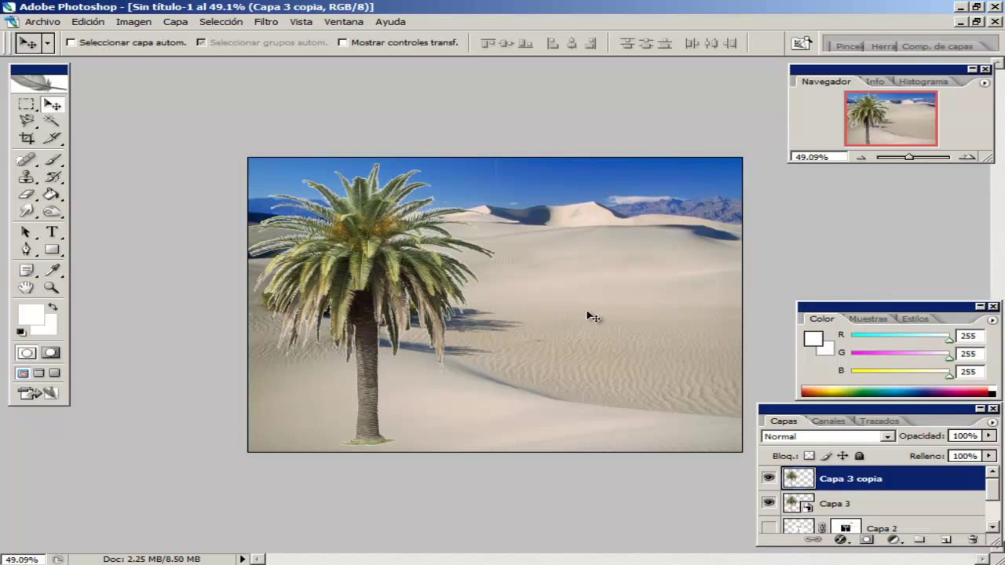
{"action": "left_click_drag", "start_coordinate": [324, 313], "coordinate": [572, 307]}
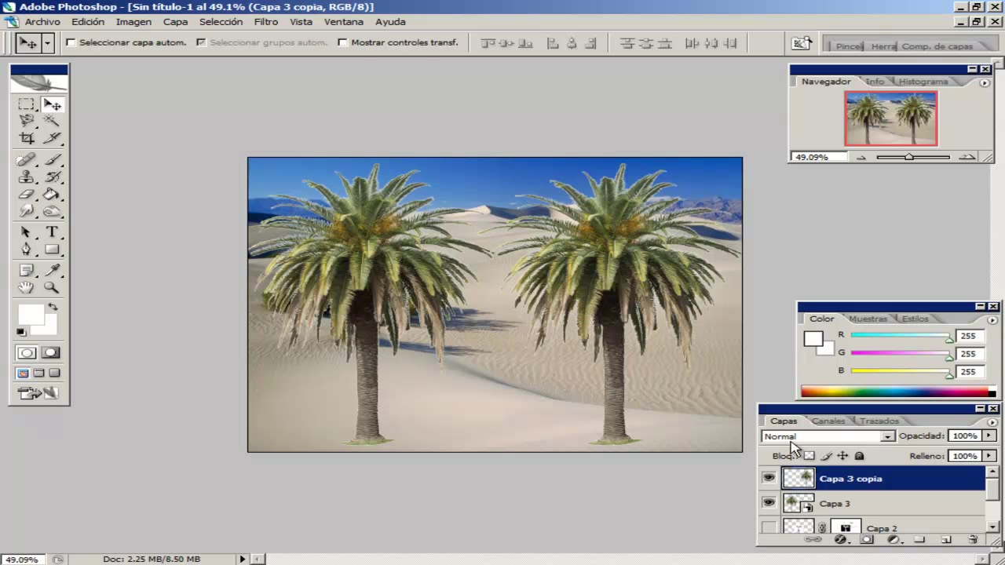
{"action": "left_click", "coordinate": [915, 514], "text": "shift"}
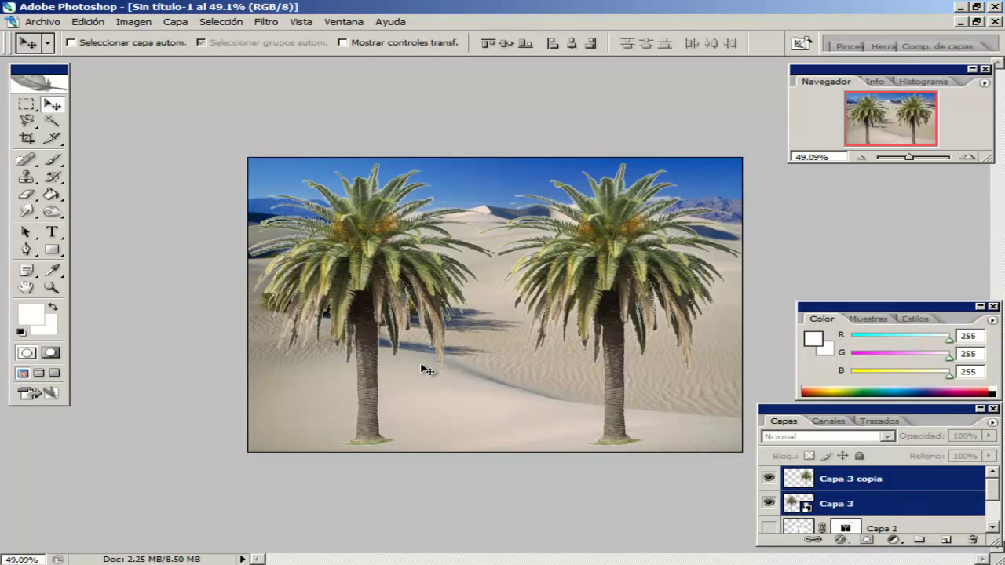
{"action": "left_click", "coordinate": [88, 21]}
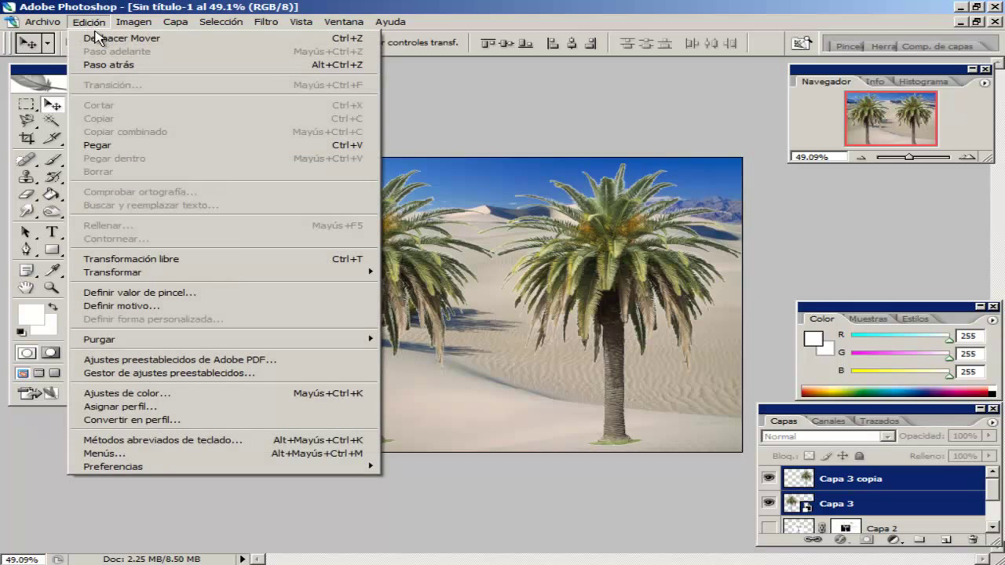
Step: Free-transform both palms down to about 10% and commit
{"action": "left_click", "coordinate": [204, 259]}
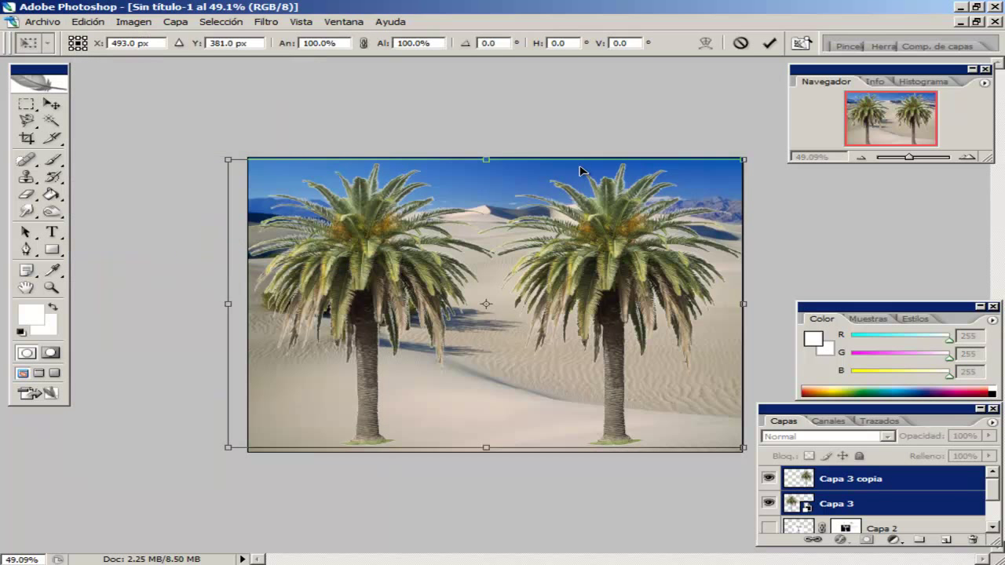
{"action": "mouse_move", "coordinate": [749, 164]}
{"action": "left_mouse_down"}
{"action": "mouse_move", "coordinate": [415, 359]}
{"action": "mouse_move", "coordinate": [322, 394]}
{"action": "mouse_move", "coordinate": [458, 193]}
{"action": "mouse_move", "coordinate": [437, 206]}
{"action": "mouse_move", "coordinate": [391, 205]}
{"action": "mouse_move", "coordinate": [473, 208]}
{"action": "mouse_move", "coordinate": [474, 199]}
{"action": "left_mouse_up"}
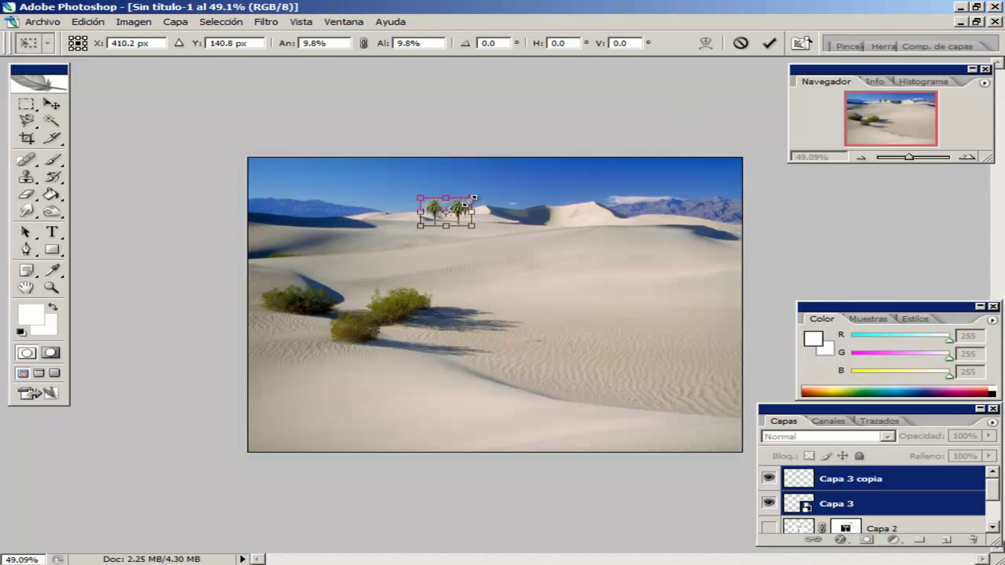
{"action": "left_click", "coordinate": [768, 43]}
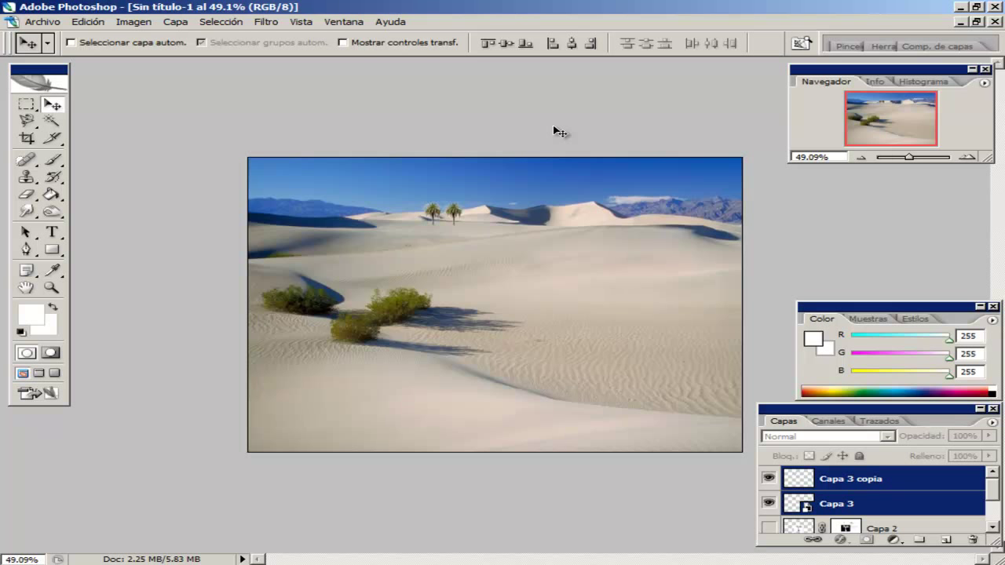
Step: Scale both palms back up to about 1000% and commit
{"action": "key", "text": "ctrl+t"}
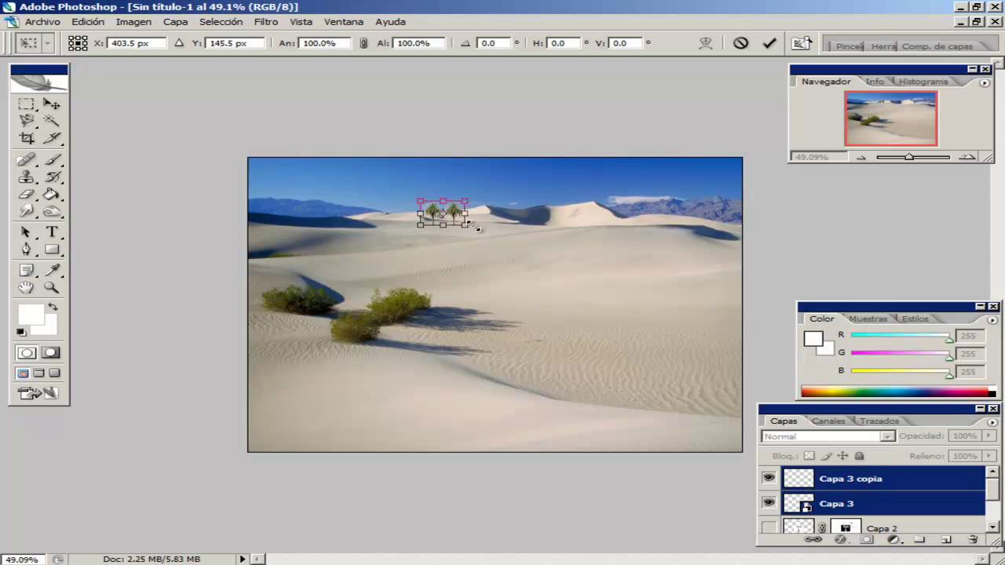
{"action": "left_click_drag", "start_coordinate": [474, 226], "coordinate": [689, 370]}
{"action": "left_click_drag", "start_coordinate": [667, 286], "coordinate": [518, 282]}
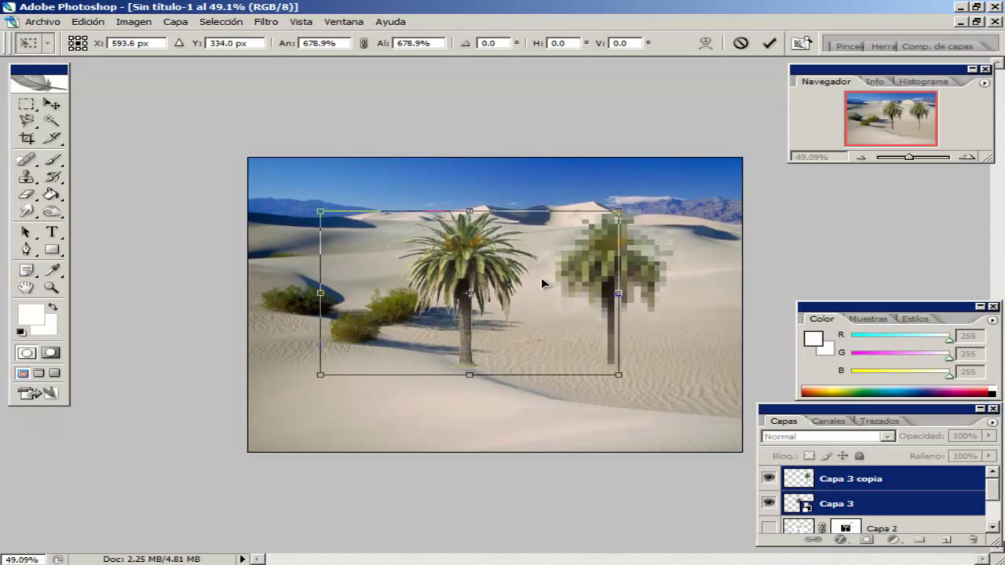
{"action": "left_click_drag", "start_coordinate": [591, 376], "coordinate": [695, 489]}
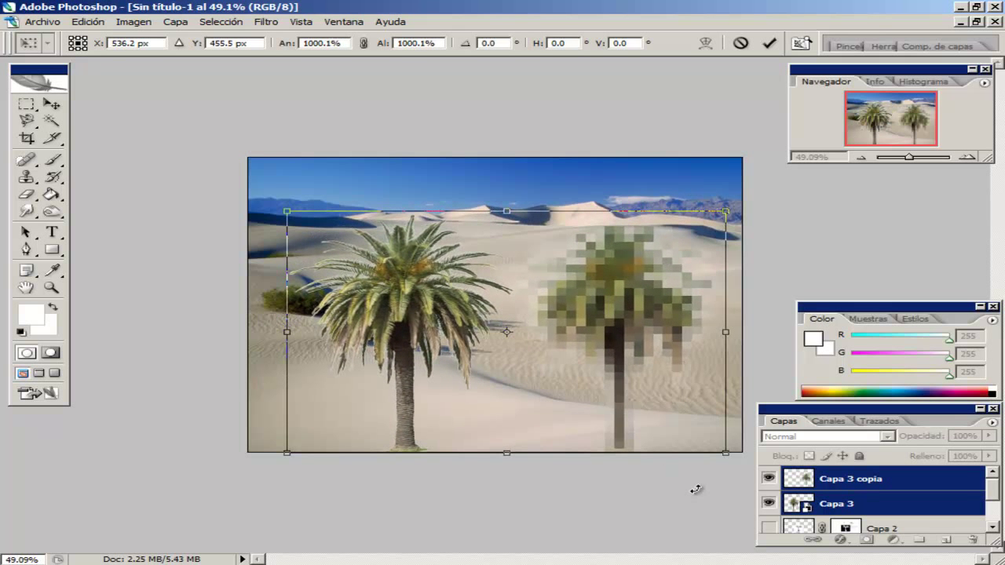
{"action": "key", "text": "Return"}
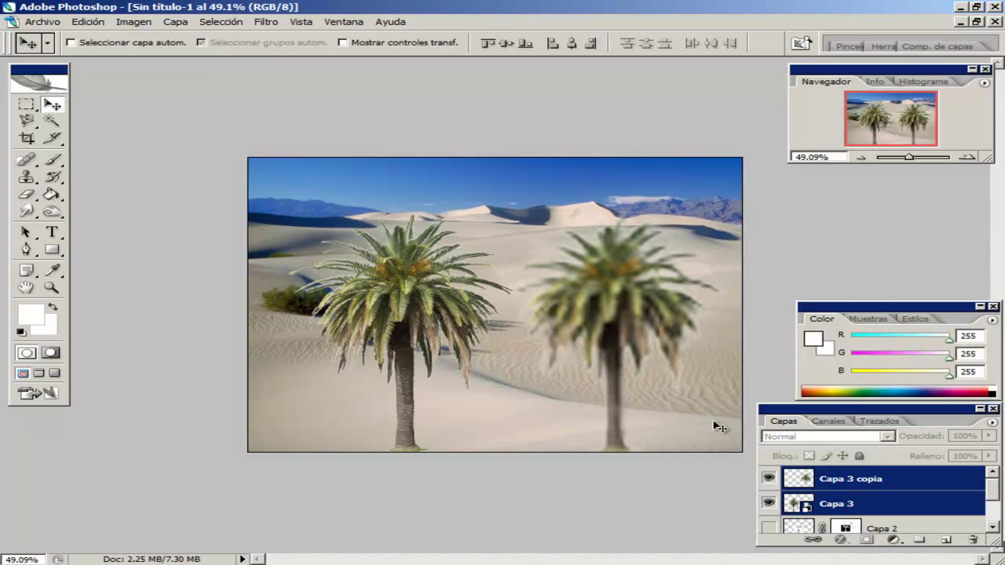
Step: Toggle the palm layers' visibility to compare the blurred copy with the sharp palm
{"action": "left_click", "coordinate": [768, 478]}
{"action": "left_click", "coordinate": [768, 478]}
{"action": "left_click", "coordinate": [769, 478]}
{"action": "left_click", "coordinate": [770, 479]}
{"action": "left_click", "coordinate": [769, 479]}
{"action": "left_click", "coordinate": [769, 479]}
{"action": "left_click", "coordinate": [769, 478]}
{"action": "left_click", "coordinate": [769, 479]}
{"action": "left_click", "coordinate": [769, 479]}
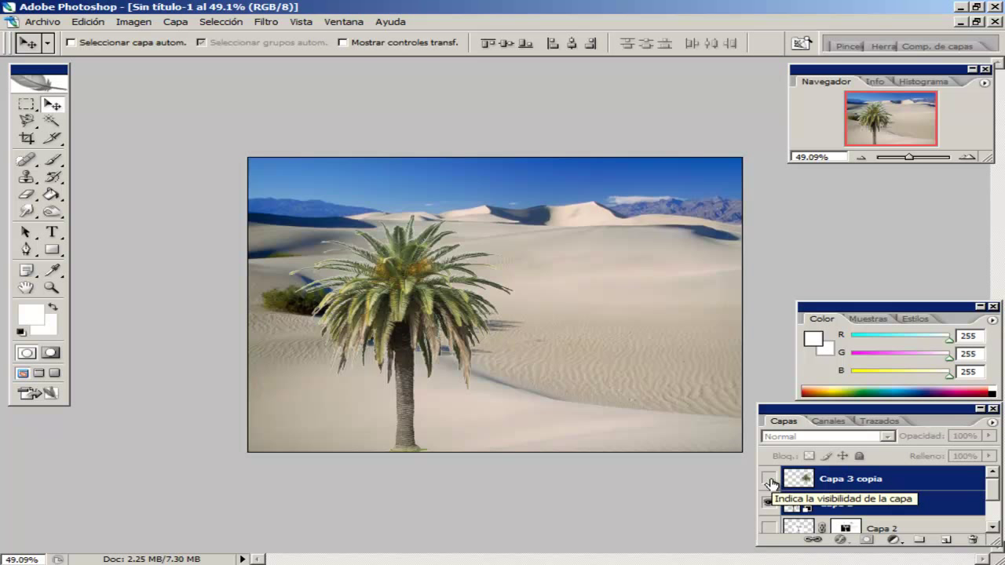
{"action": "left_click", "coordinate": [769, 479]}
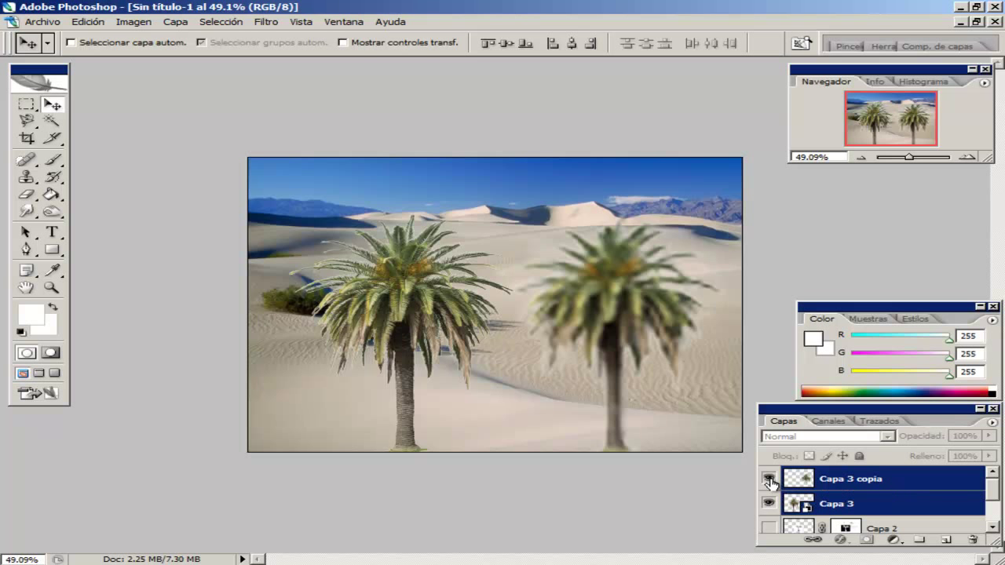
{"action": "left_click", "coordinate": [769, 504]}
{"action": "left_click", "coordinate": [769, 504]}
Step: Delete the blurred Capa 3 copia layer via the Layers panel trash
{"action": "left_click", "coordinate": [873, 504]}
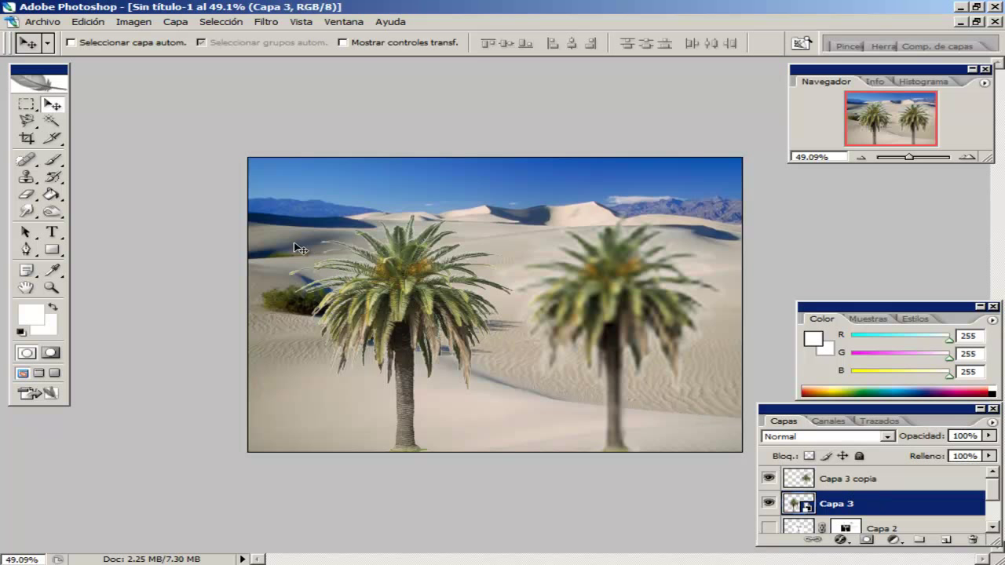
{"action": "left_click", "coordinate": [52, 160]}
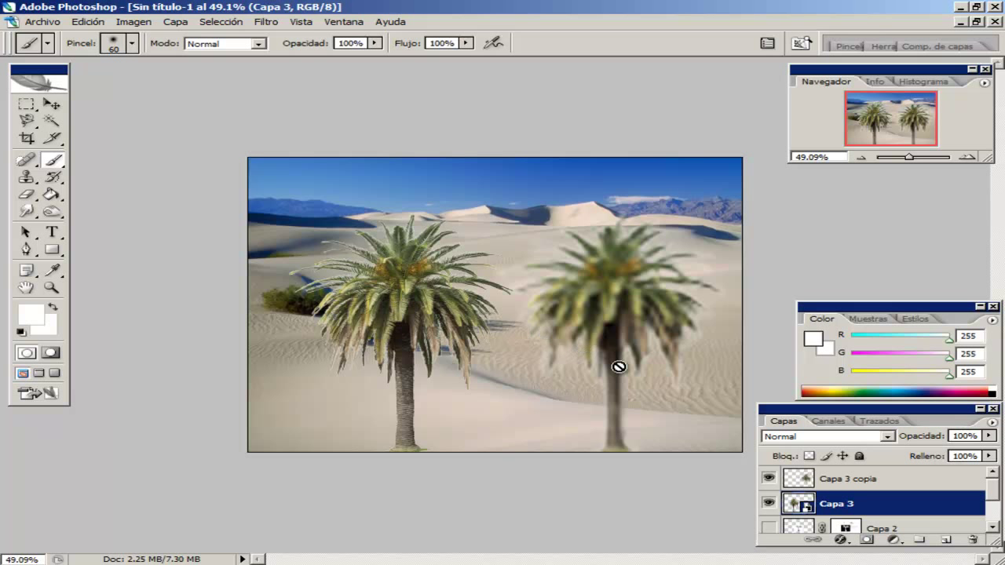
{"action": "left_click", "coordinate": [846, 481]}
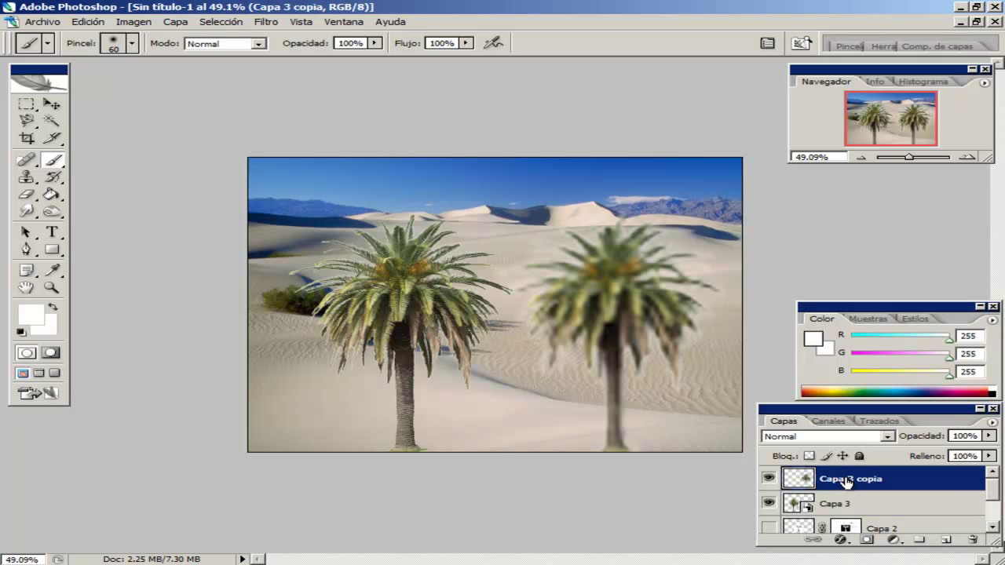
{"action": "mouse_move", "coordinate": [840, 487]}
{"action": "left_mouse_down"}
{"action": "mouse_move", "coordinate": [971, 540]}
{"action": "mouse_move", "coordinate": [946, 540]}
{"action": "left_mouse_up"}
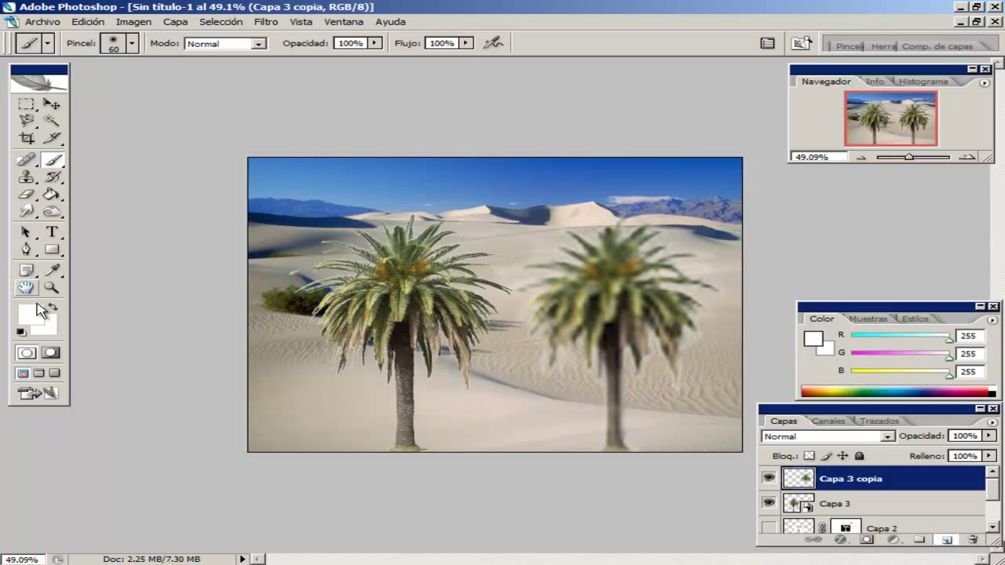
{"action": "mouse_move", "coordinate": [567, 299]}
{"action": "left_mouse_down"}
{"action": "mouse_move", "coordinate": [651, 244]}
{"action": "mouse_move", "coordinate": [596, 310]}
{"action": "mouse_move", "coordinate": [648, 385]}
{"action": "left_mouse_up"}
{"action": "left_click_drag", "start_coordinate": [809, 480], "coordinate": [971, 540]}
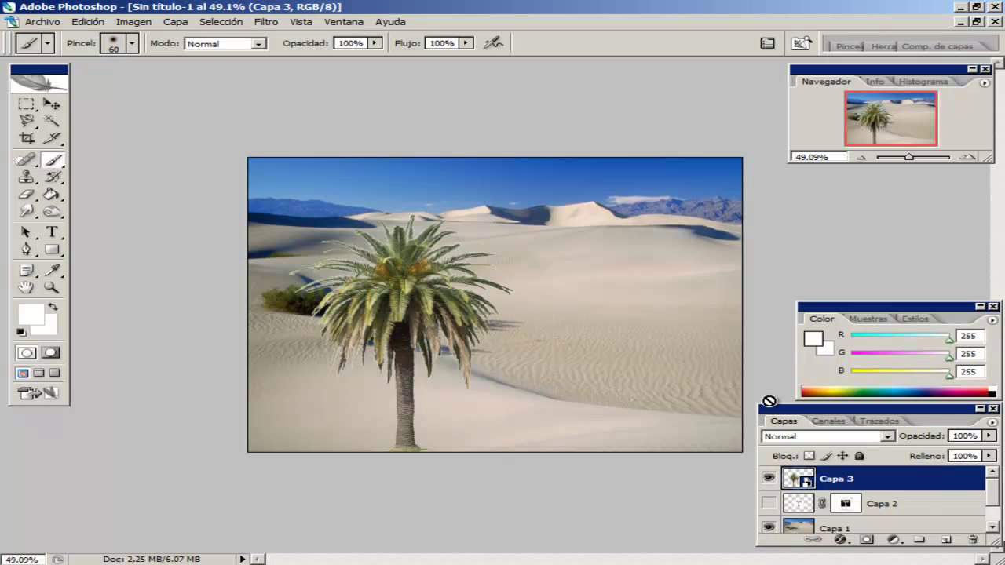
{"action": "left_click", "coordinate": [51, 104]}
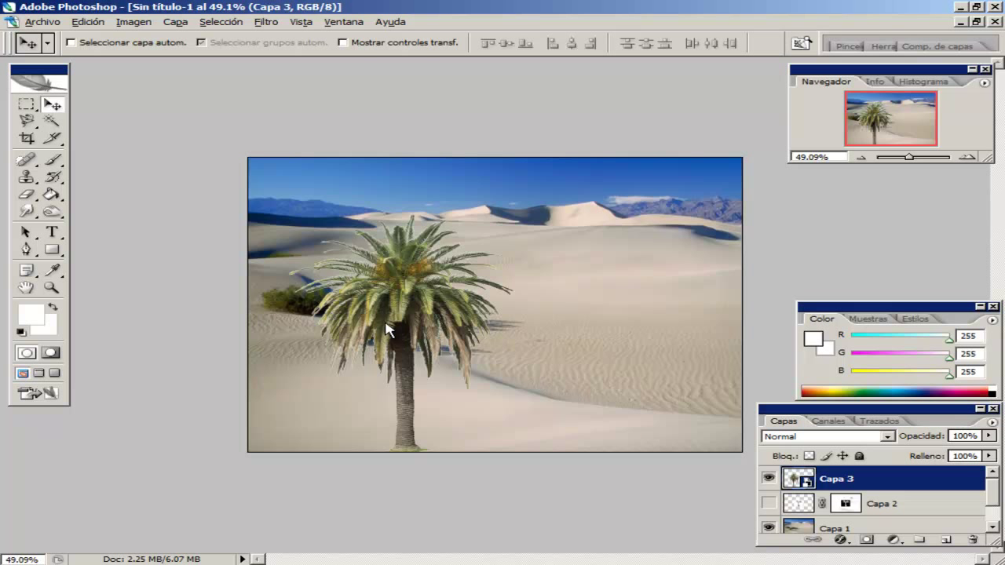
Step: Alt-drag the Capa 3 palm twice to create two smart-object copies
{"action": "left_click", "coordinate": [176, 21]}
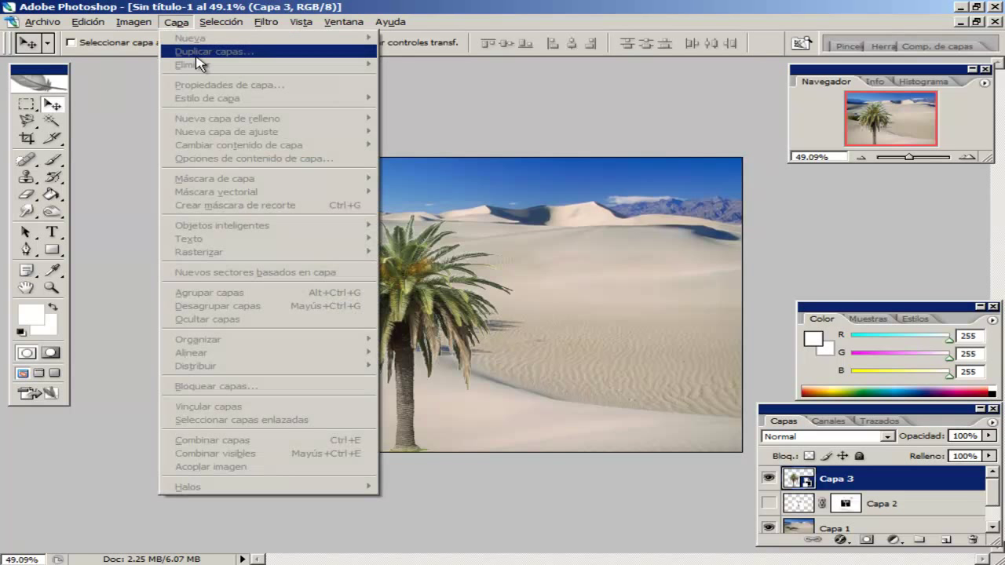
{"action": "left_click", "coordinate": [929, 500]}
{"action": "left_click", "coordinate": [918, 480]}
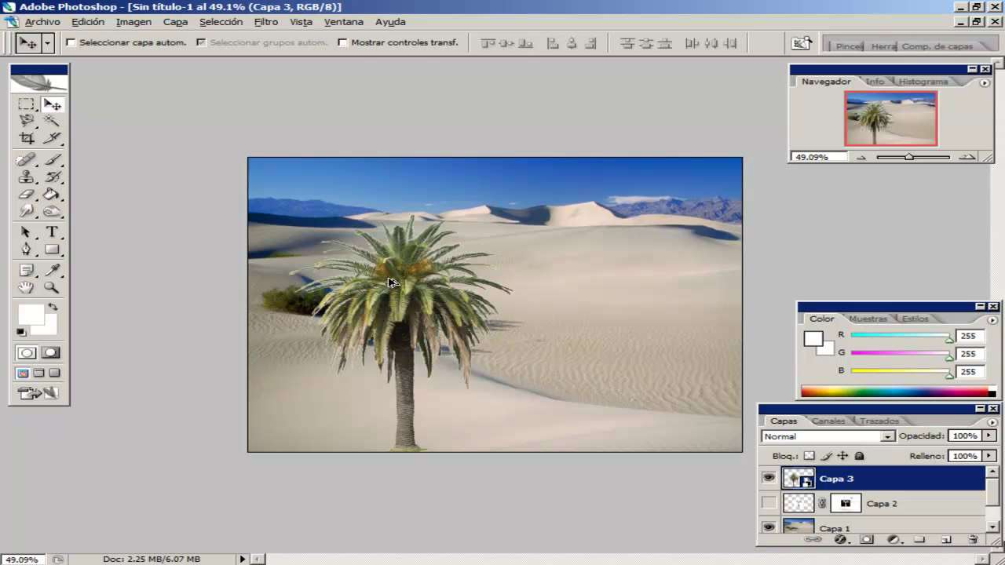
{"action": "left_click_drag", "start_coordinate": [393, 310], "coordinate": [622, 307]}
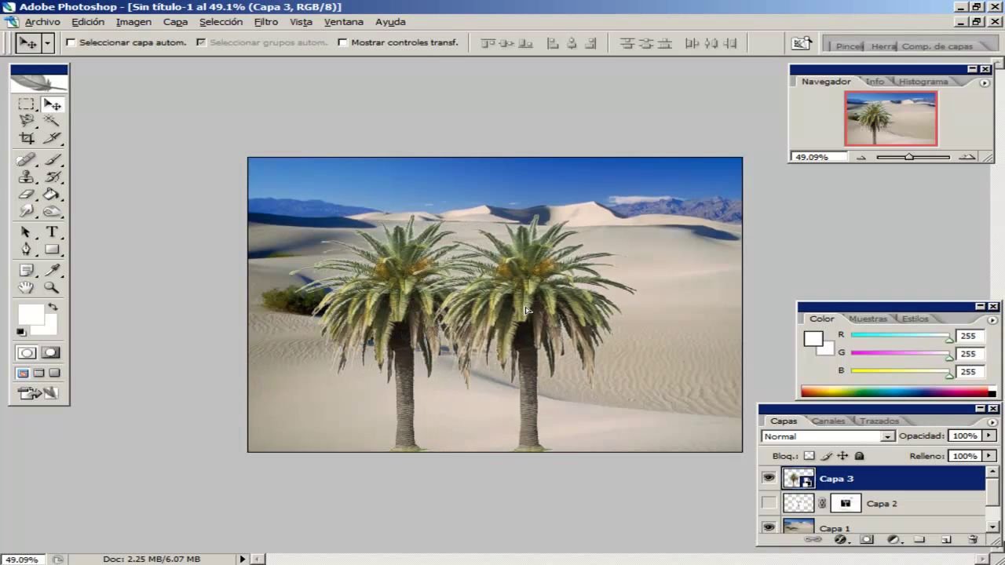
{"action": "mouse_move", "coordinate": [413, 311]}
{"action": "left_mouse_down"}
{"action": "mouse_move", "coordinate": [309, 264]}
{"action": "mouse_move", "coordinate": [310, 313]}
{"action": "left_mouse_up"}
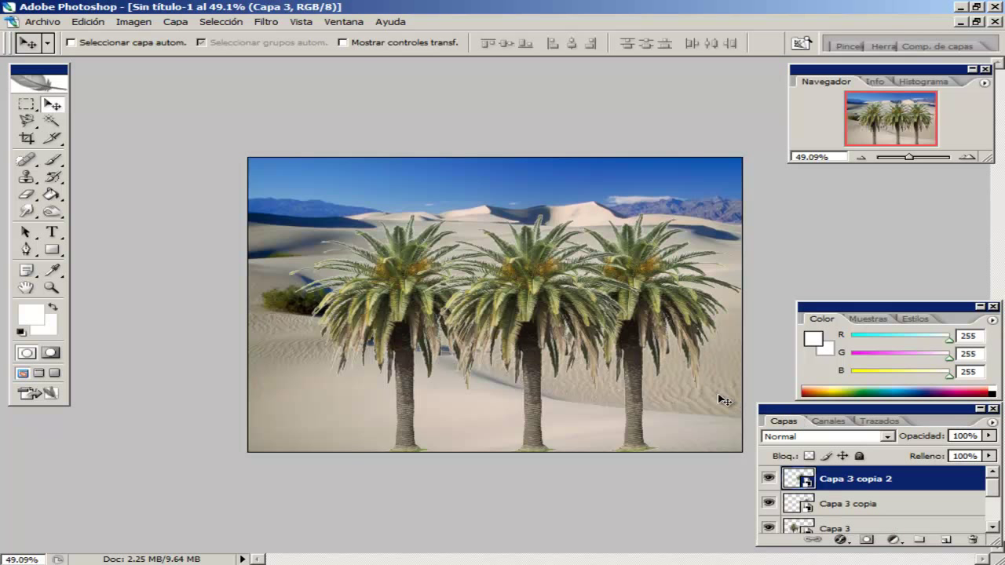
Step: Shrink the middle palm copy considerably and commit
{"action": "key", "text": "ctrl+t"}
{"action": "mouse_move", "coordinate": [643, 214]}
{"action": "left_mouse_down"}
{"action": "mouse_move", "coordinate": [500, 347]}
{"action": "mouse_move", "coordinate": [492, 372]}
{"action": "mouse_move", "coordinate": [561, 279]}
{"action": "mouse_move", "coordinate": [730, 226]}
{"action": "left_mouse_up"}
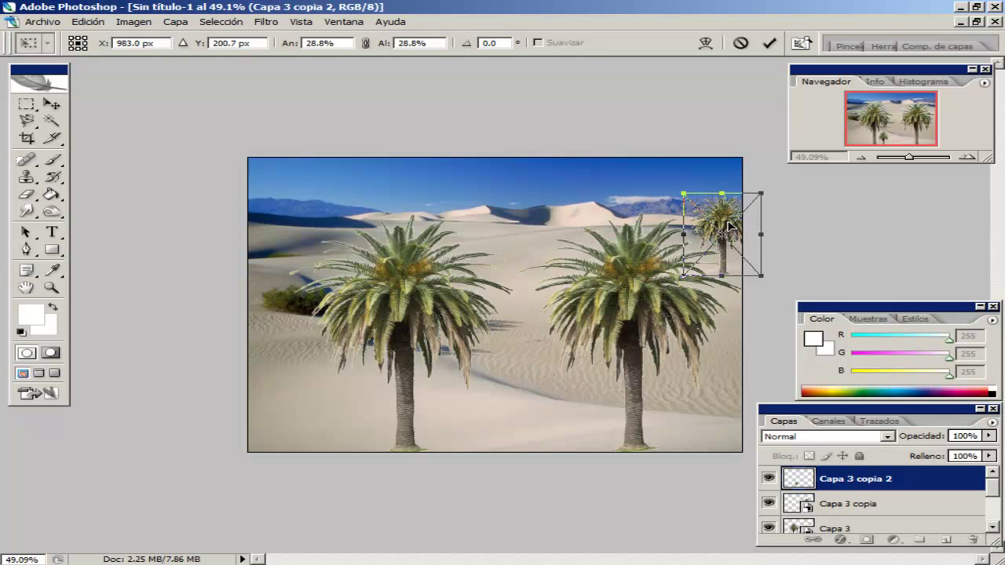
{"action": "key", "text": "Return"}
Step: Shrink Capa 3 copia to about 30% near the left horizon, and move the large palm centre-right
{"action": "left_click", "coordinate": [832, 503]}
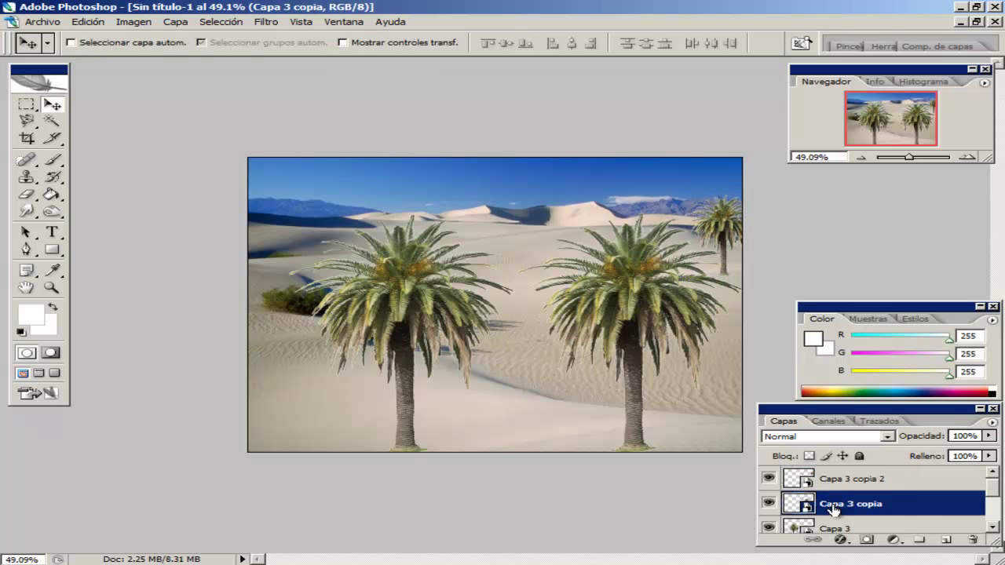
{"action": "key", "text": "ctrl+t"}
{"action": "mouse_move", "coordinate": [743, 211]}
{"action": "left_mouse_down"}
{"action": "mouse_move", "coordinate": [604, 361]}
{"action": "mouse_move", "coordinate": [612, 354]}
{"action": "left_mouse_up"}
{"action": "mouse_move", "coordinate": [554, 398]}
{"action": "left_mouse_down"}
{"action": "mouse_move", "coordinate": [484, 194]}
{"action": "mouse_move", "coordinate": [291, 223]}
{"action": "left_mouse_up"}
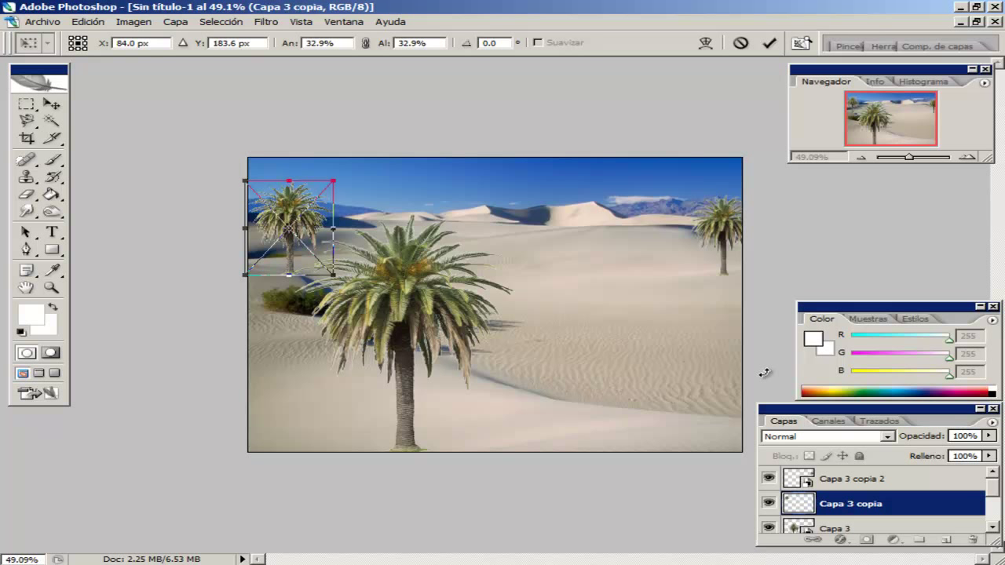
{"action": "key", "text": "Return"}
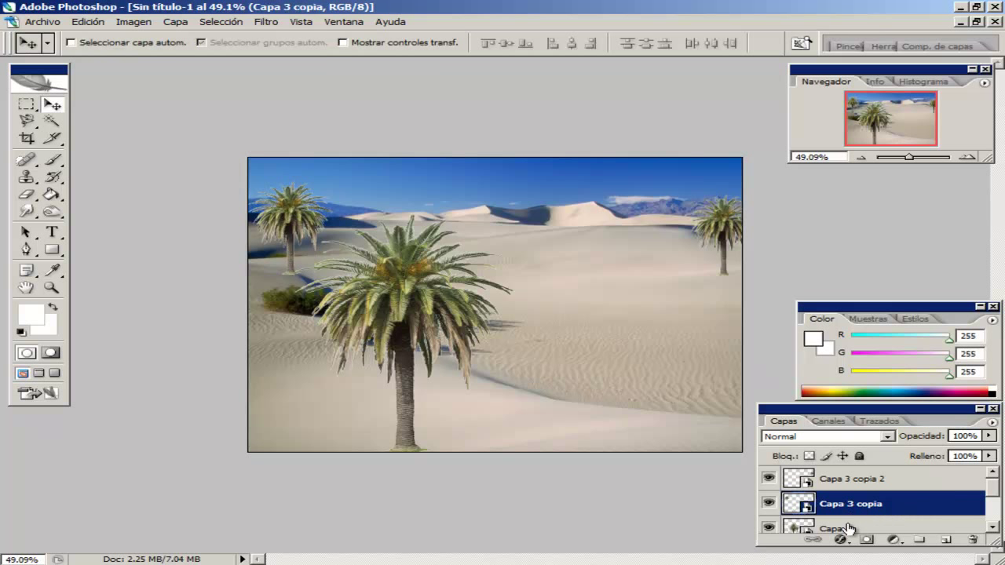
{"action": "left_click", "coordinate": [847, 528]}
{"action": "mouse_move", "coordinate": [406, 320]}
{"action": "left_mouse_down"}
{"action": "mouse_move", "coordinate": [593, 309]}
{"action": "mouse_move", "coordinate": [582, 311]}
{"action": "left_mouse_up"}
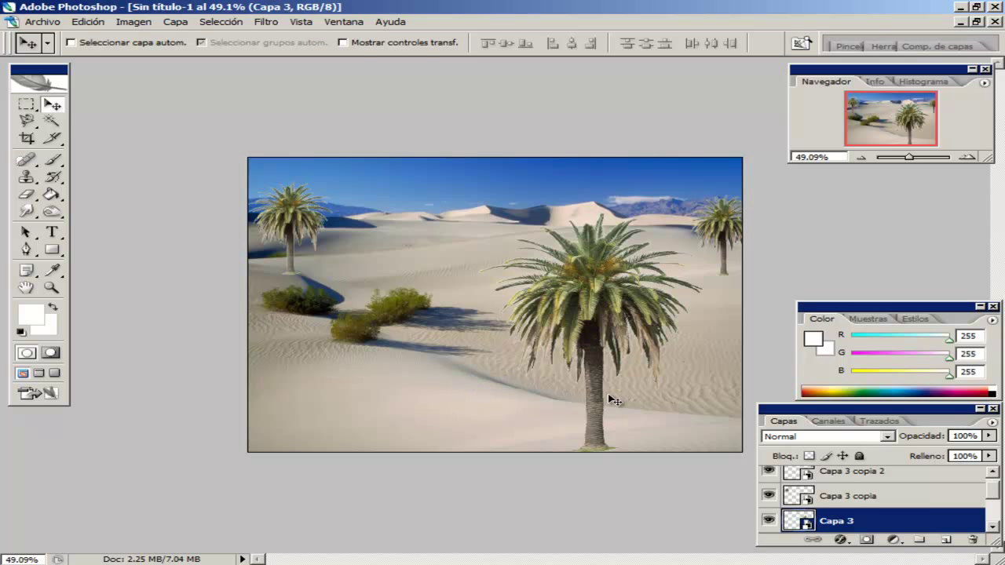
Step: Open the Capa 3 smart object's contents, dismissing the notice
{"action": "double_click", "coordinate": [807, 522]}
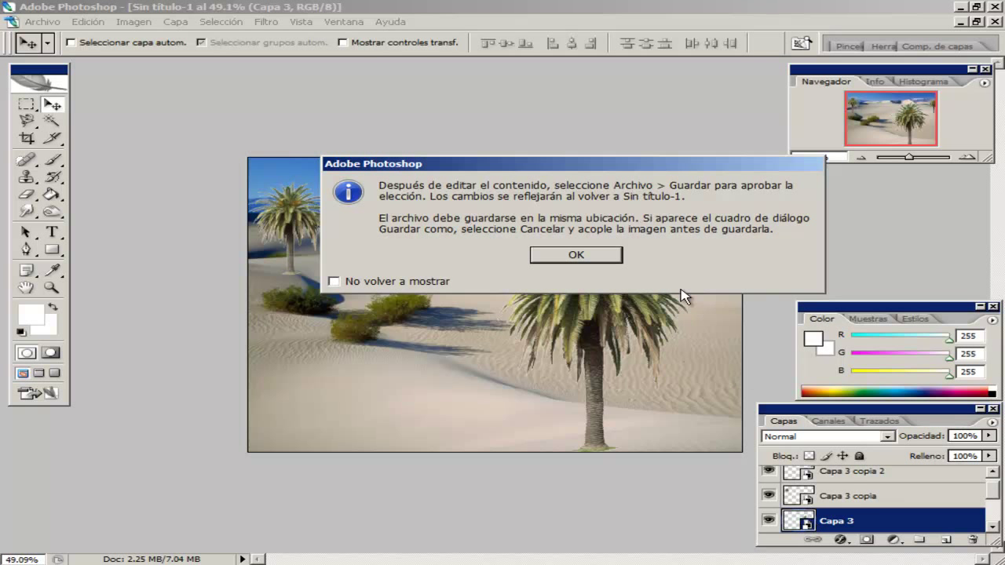
{"action": "left_click_drag", "start_coordinate": [587, 168], "coordinate": [470, 170]}
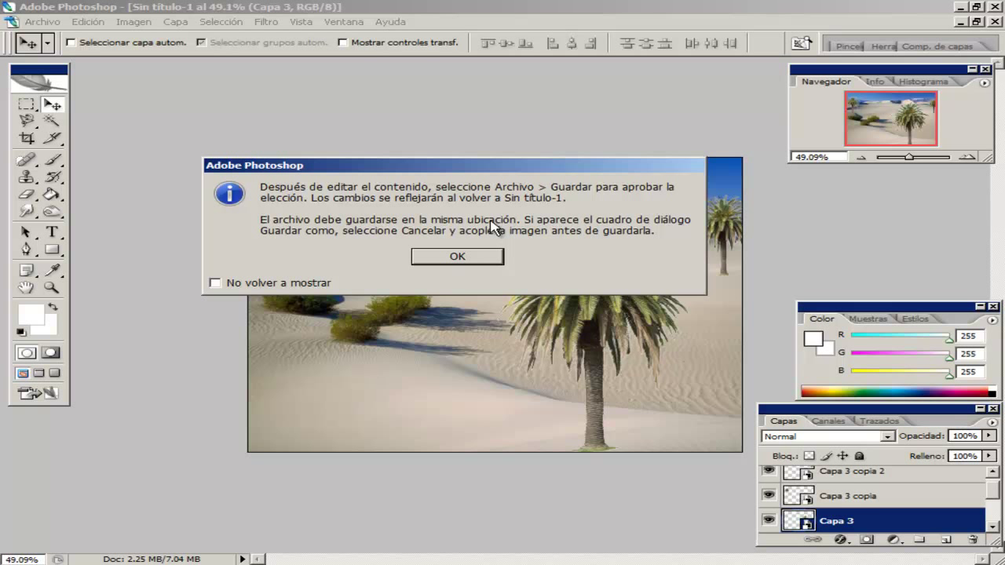
{"action": "left_click", "coordinate": [456, 258]}
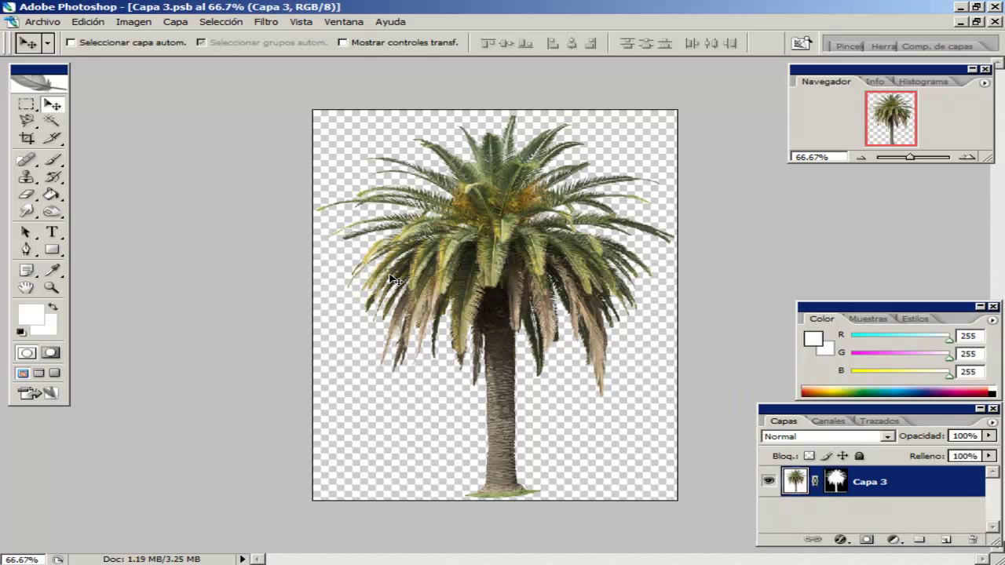
Step: Float the Capa 3.psb window beside the dune scene and add empty layer Capa 4
{"action": "left_click", "coordinate": [977, 22]}
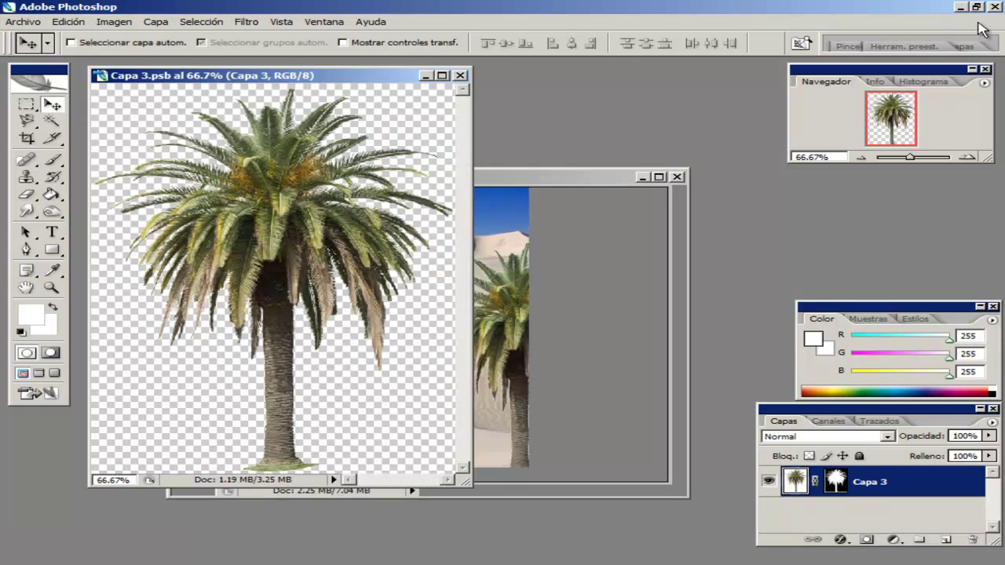
{"action": "left_click", "coordinate": [556, 189]}
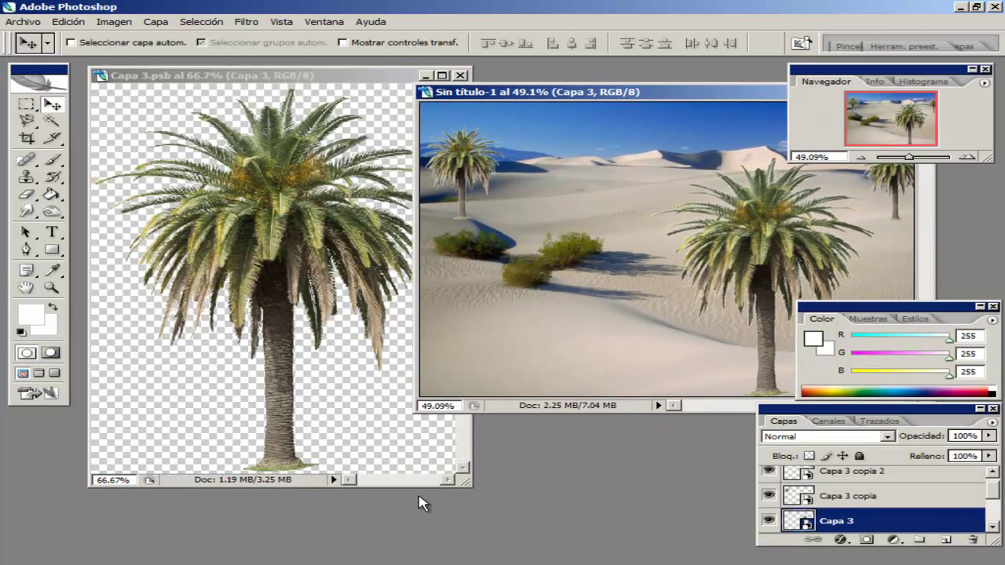
{"action": "left_click", "coordinate": [431, 478]}
{"action": "mouse_move", "coordinate": [468, 484]}
{"action": "left_mouse_down"}
{"action": "mouse_move", "coordinate": [422, 537]}
{"action": "mouse_move", "coordinate": [466, 536]}
{"action": "left_mouse_up"}
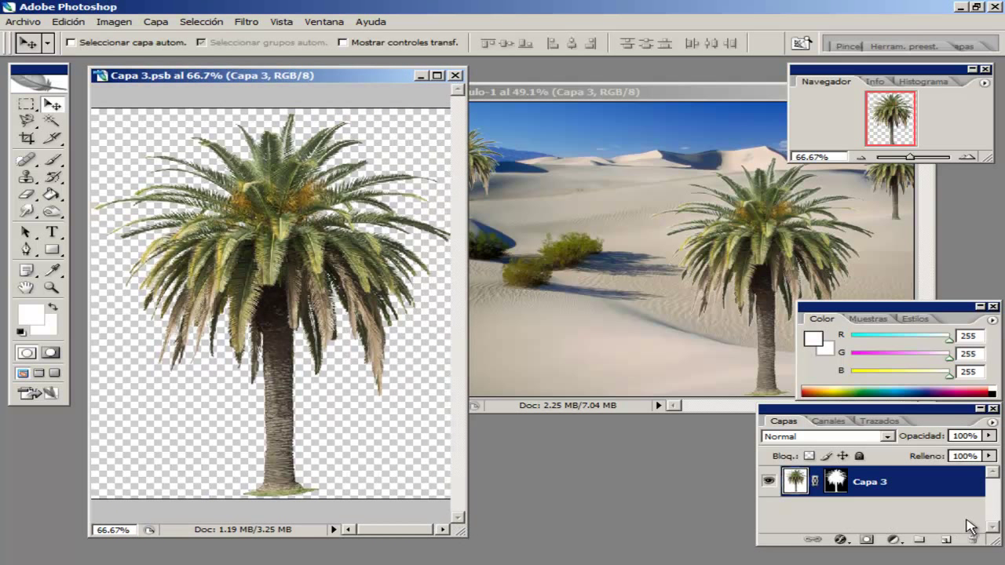
{"action": "left_click", "coordinate": [945, 540]}
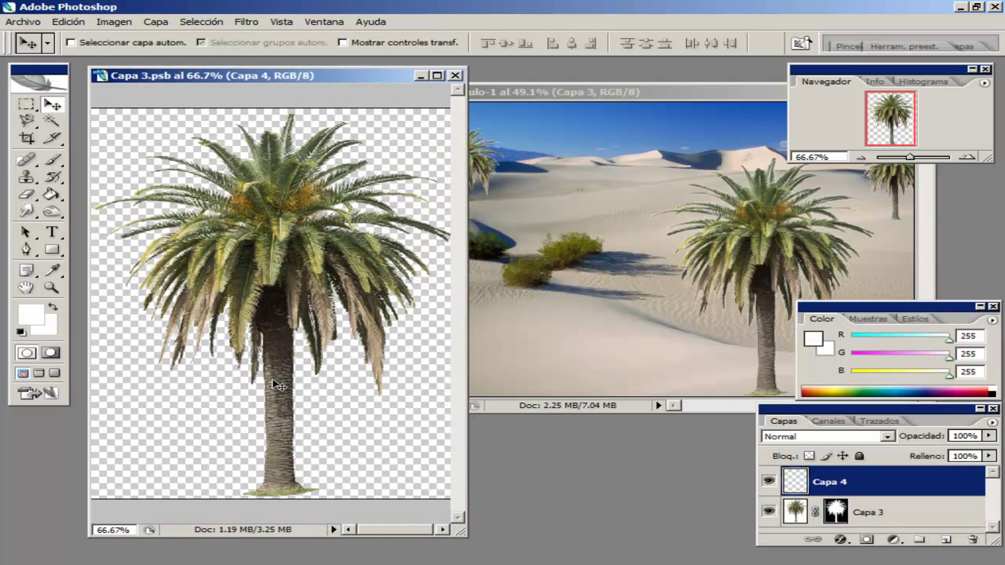
Step: Paint white up the lower palm trunk with a 33 px, 43% hardness brush
{"action": "left_click", "coordinate": [51, 159]}
{"action": "mouse_move", "coordinate": [275, 457]}
{"action": "left_mouse_down"}
{"action": "mouse_move", "coordinate": [270, 421]}
{"action": "mouse_move", "coordinate": [285, 421]}
{"action": "left_mouse_up"}
{"action": "right_click", "coordinate": [292, 424]}
{"action": "left_click_drag", "start_coordinate": [387, 378], "coordinate": [362, 380]}
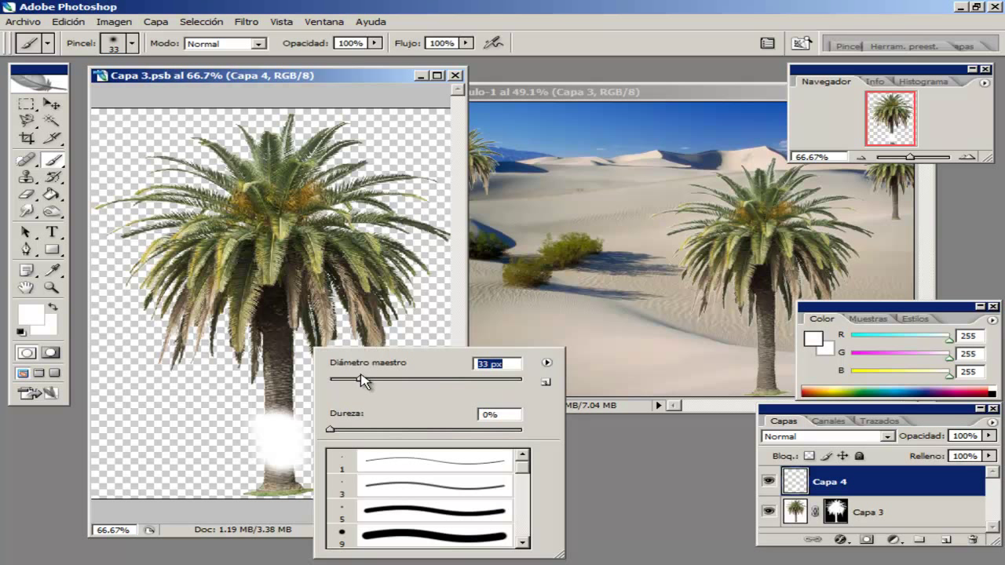
{"action": "left_click_drag", "start_coordinate": [366, 430], "coordinate": [414, 432]}
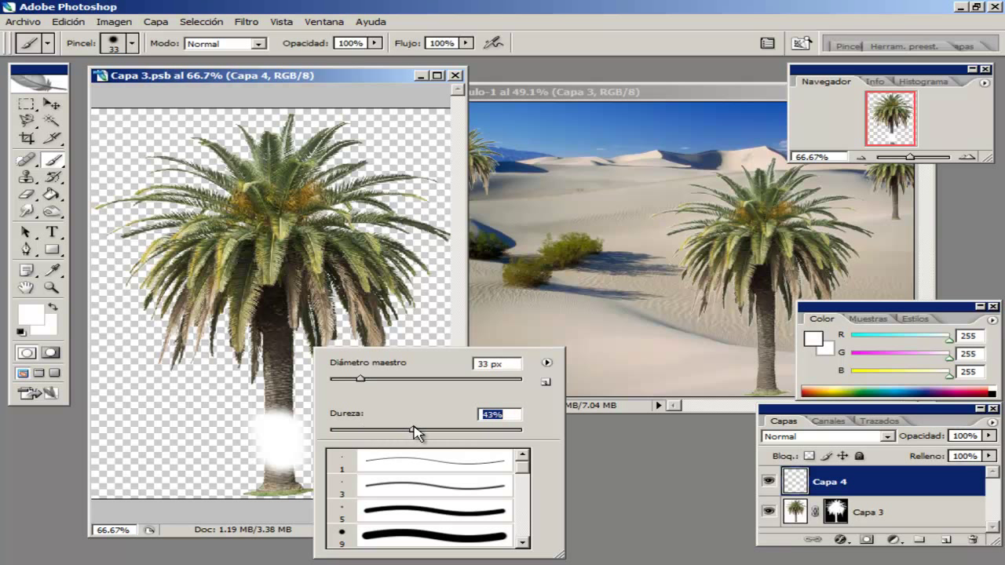
{"action": "key", "text": "Return"}
{"action": "mouse_move", "coordinate": [268, 471]}
{"action": "left_mouse_down"}
{"action": "mouse_move", "coordinate": [288, 474]}
{"action": "mouse_move", "coordinate": [283, 448]}
{"action": "mouse_move", "coordinate": [295, 421]}
{"action": "mouse_move", "coordinate": [275, 432]}
{"action": "left_mouse_up"}
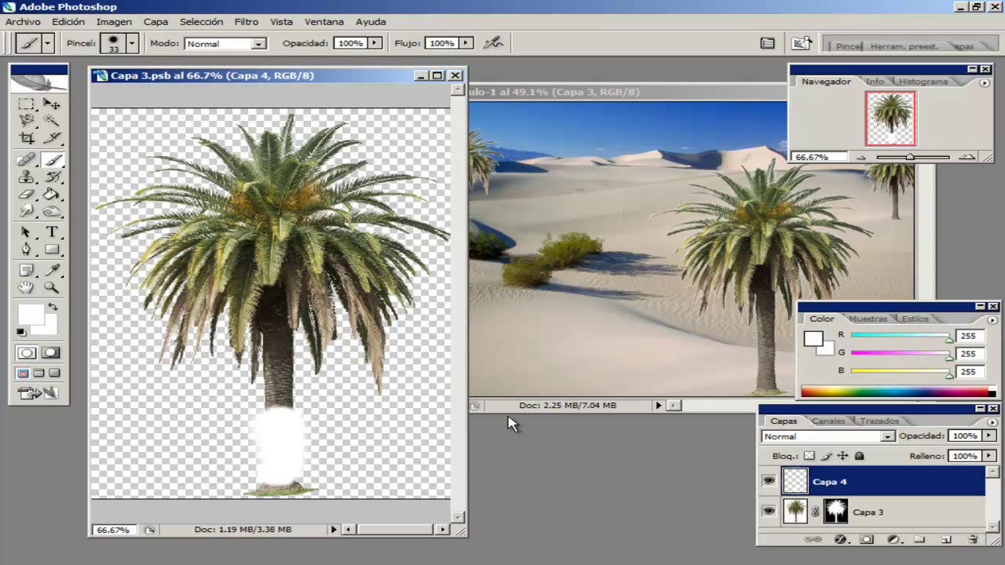
Step: Set Capa 4 to Superponer at 93% opacity and bring Sin título-1 forward
{"action": "left_click", "coordinate": [885, 437]}
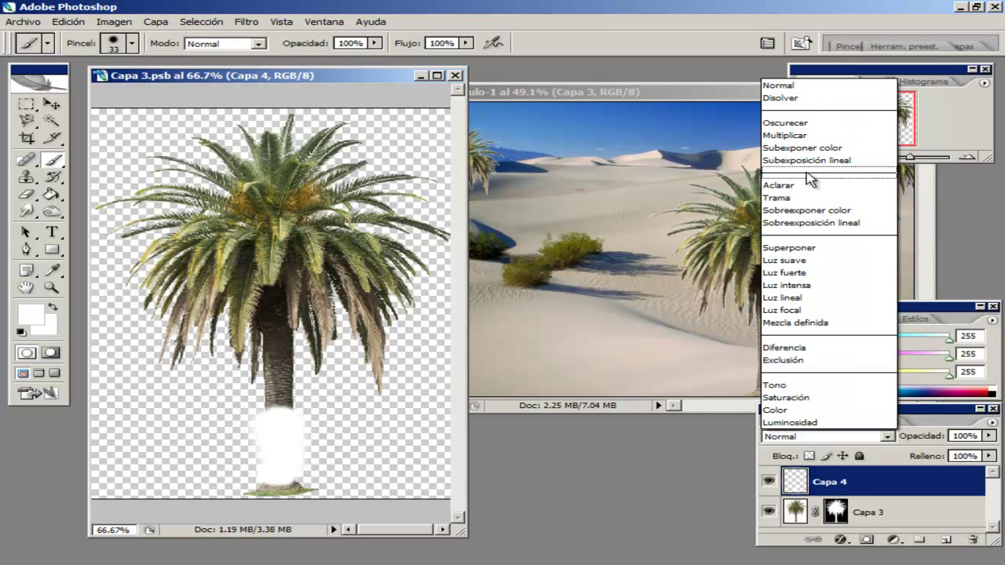
{"action": "left_click", "coordinate": [793, 248]}
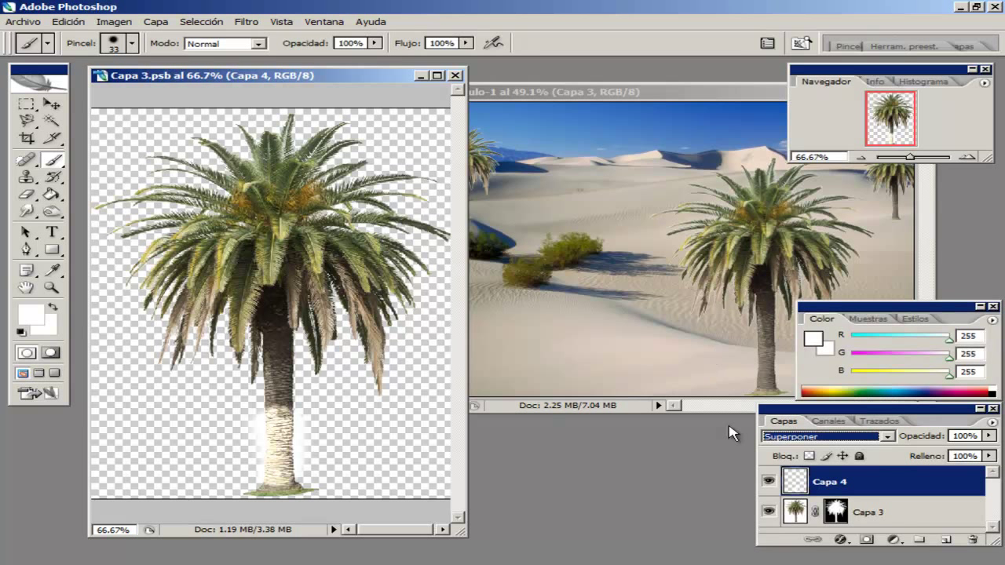
{"action": "key", "text": "Up"}
{"action": "key", "text": "Up"}
{"action": "key", "text": "Up"}
{"action": "key", "text": "Up"}
{"action": "key", "text": "Up"}
{"action": "key", "text": "Up"}
{"action": "key", "text": "Up"}
{"action": "key", "text": "Up"}
{"action": "key", "text": "Up"}
{"action": "key", "text": "Down"}
{"action": "key", "text": "Down"}
{"action": "key", "text": "Down"}
{"action": "key", "text": "Down"}
{"action": "key", "text": "Down"}
{"action": "key", "text": "Down"}
{"action": "key", "text": "Down"}
{"action": "key", "text": "Down"}
{"action": "key", "text": "Down"}
{"action": "key", "text": "Down"}
{"action": "key", "text": "Down"}
{"action": "key", "text": "Down"}
{"action": "key", "text": "Up"}
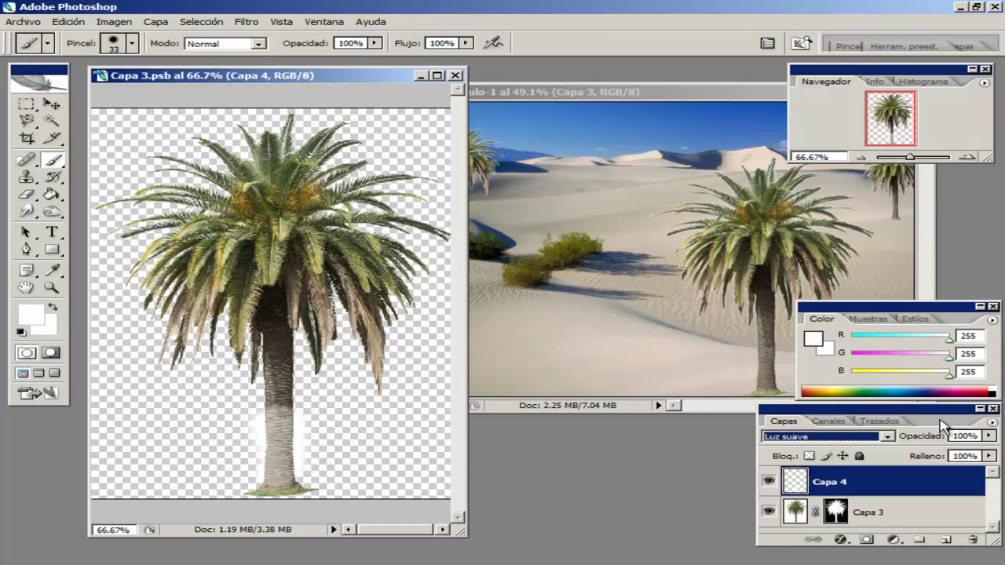
{"action": "key", "text": "Up"}
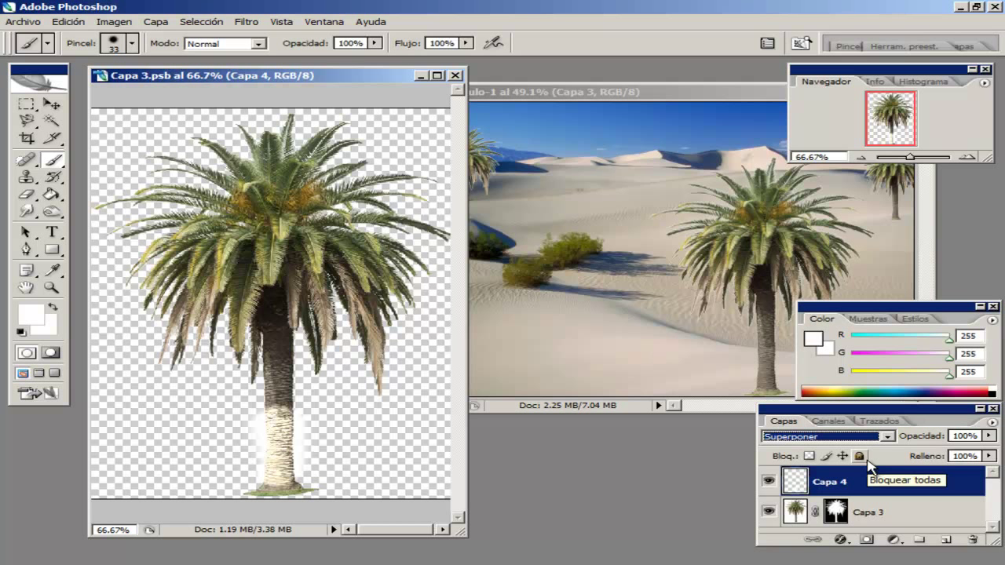
{"action": "mouse_move", "coordinate": [989, 435]}
{"action": "left_mouse_down"}
{"action": "mouse_move", "coordinate": [933, 449]}
{"action": "mouse_move", "coordinate": [987, 448]}
{"action": "left_mouse_up"}
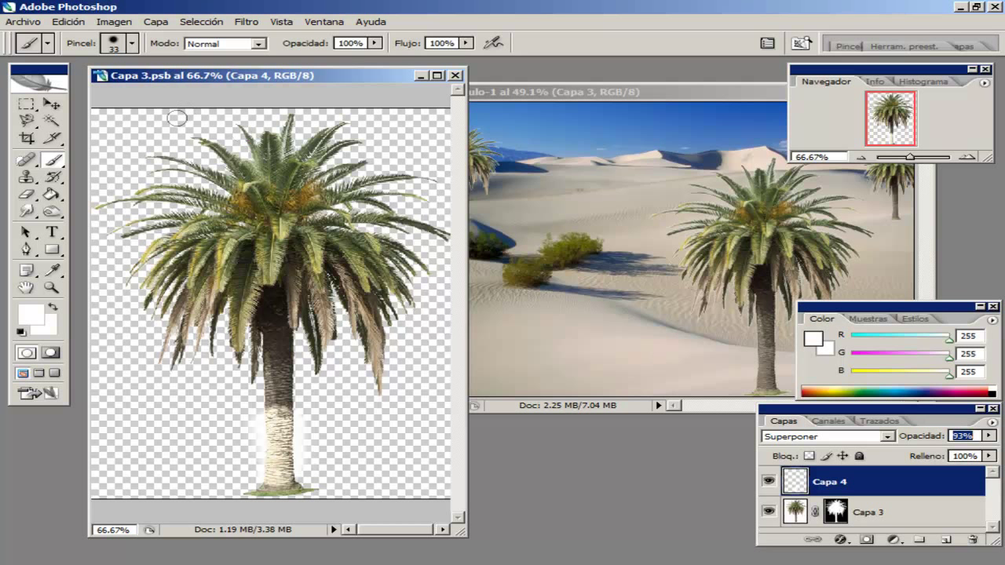
{"action": "left_click", "coordinate": [575, 92]}
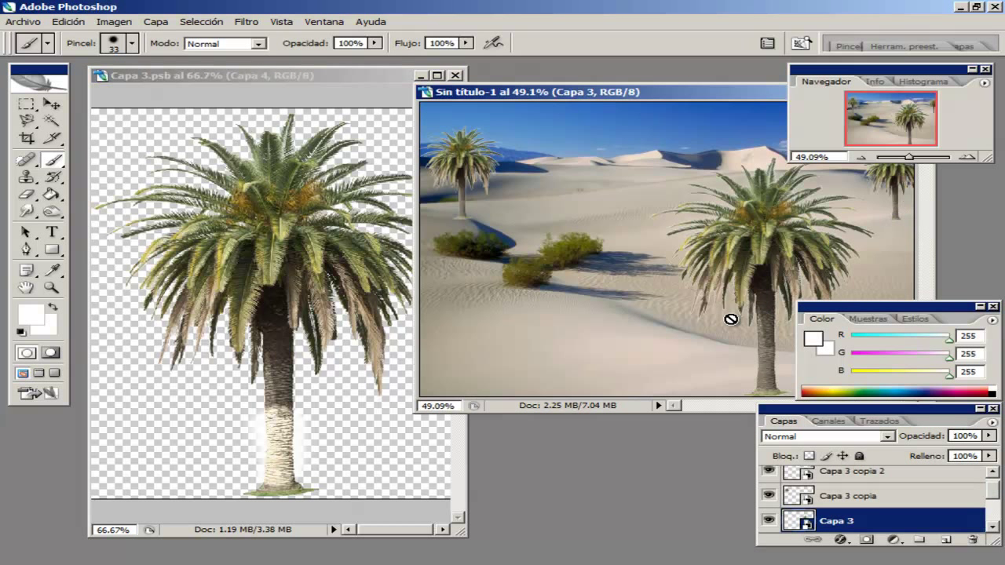
Step: Save and close the edited Capa 3.psb palm contents, then maximize the Sin título-1 composite
{"action": "left_click", "coordinate": [250, 78]}
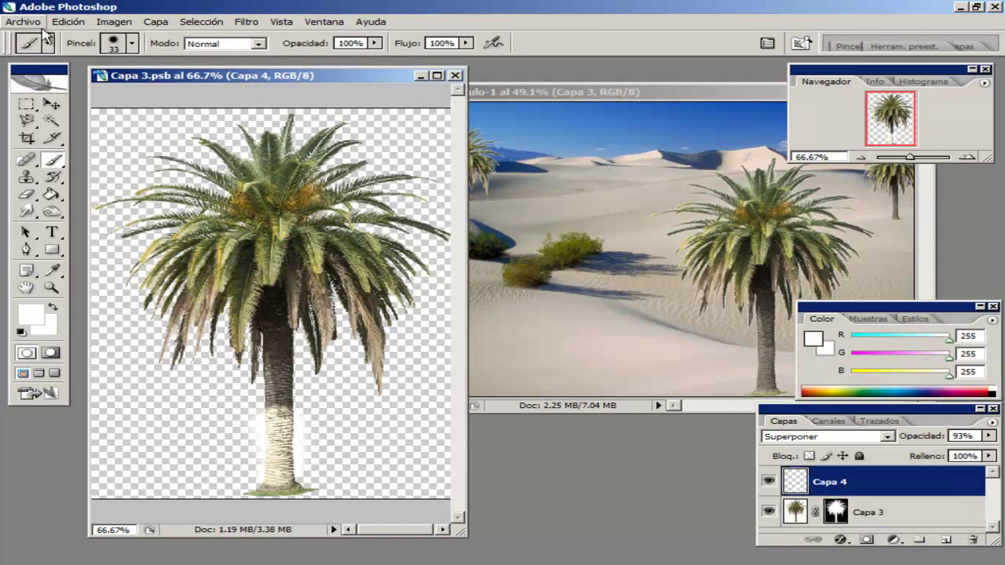
{"action": "left_click", "coordinate": [24, 21]}
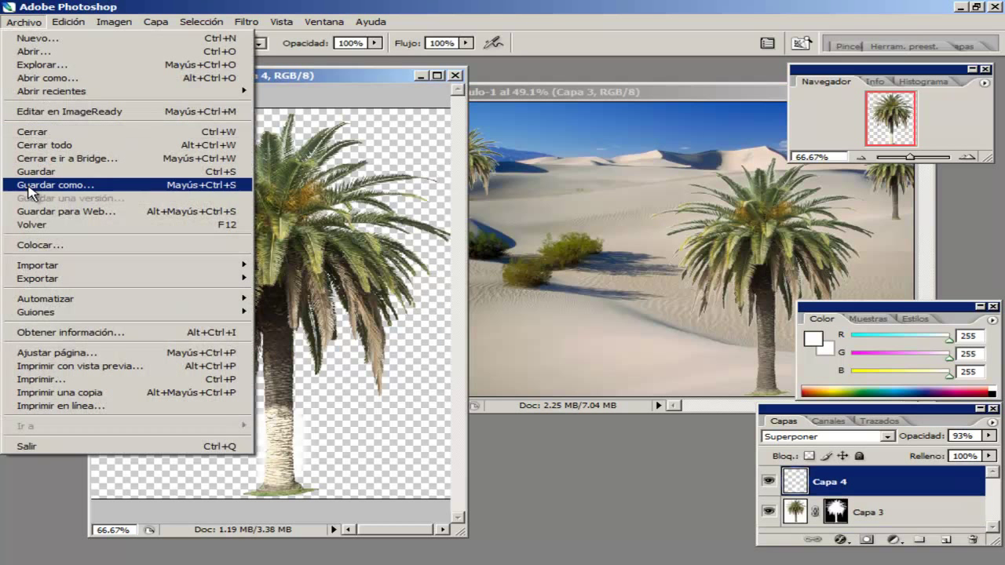
{"action": "left_click", "coordinate": [59, 171]}
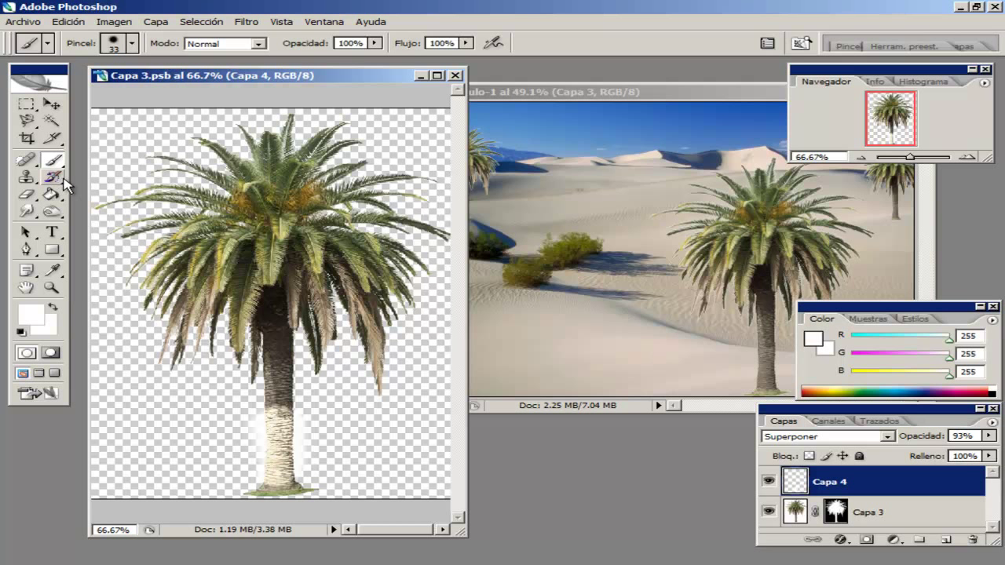
{"action": "left_click", "coordinate": [454, 75]}
{"action": "double_click", "coordinate": [578, 93]}
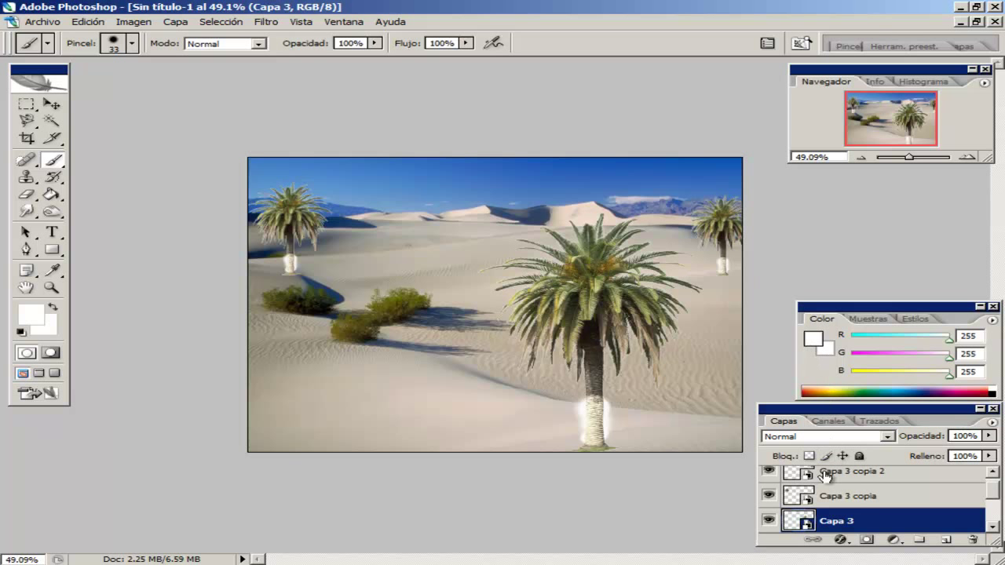
Step: Make an independent smart object copy of Capa 3 copia 2 and open its contents as Capa 31.psb
{"action": "scroll", "coordinate": [876, 503], "scroll_direction": "down", "scroll_amount": 1}
{"action": "scroll", "coordinate": [876, 503], "scroll_direction": "up", "scroll_amount": 1}
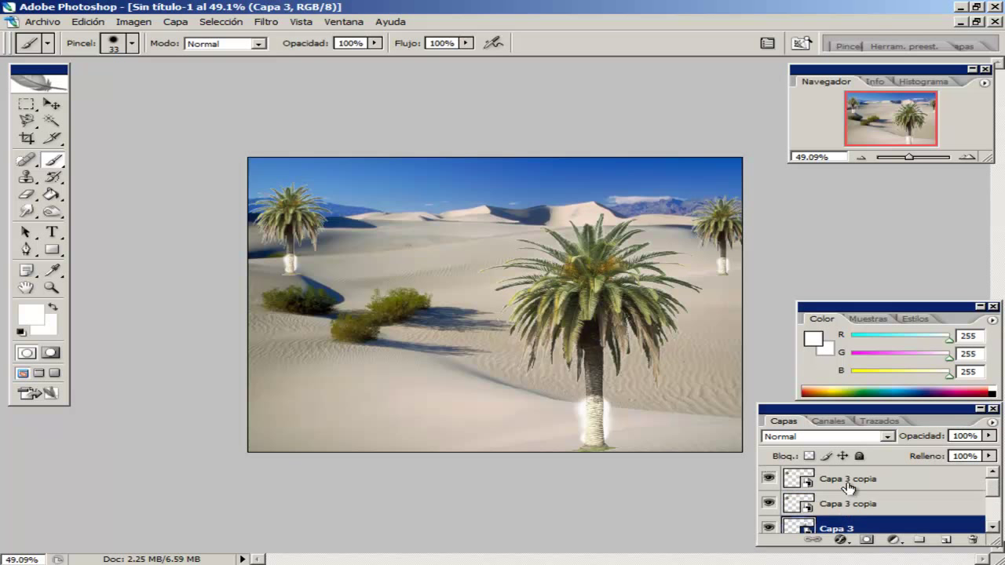
{"action": "left_click", "coordinate": [868, 482]}
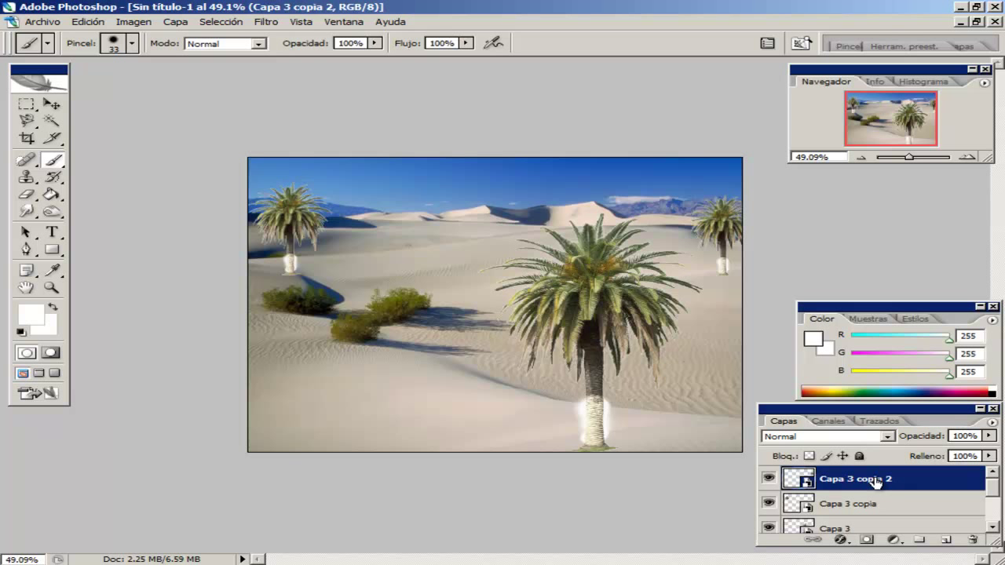
{"action": "right_click", "coordinate": [876, 481]}
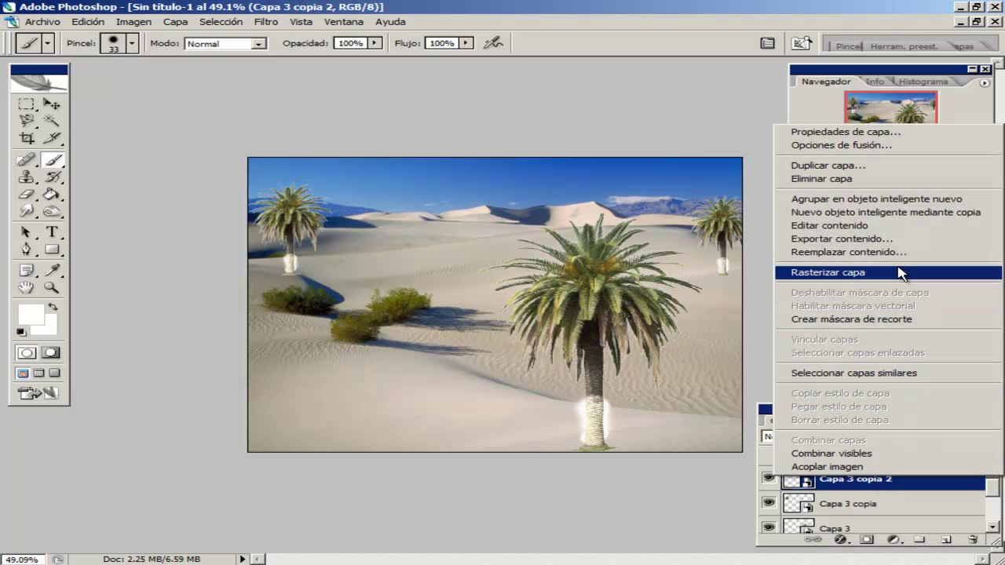
{"action": "left_click", "coordinate": [886, 212]}
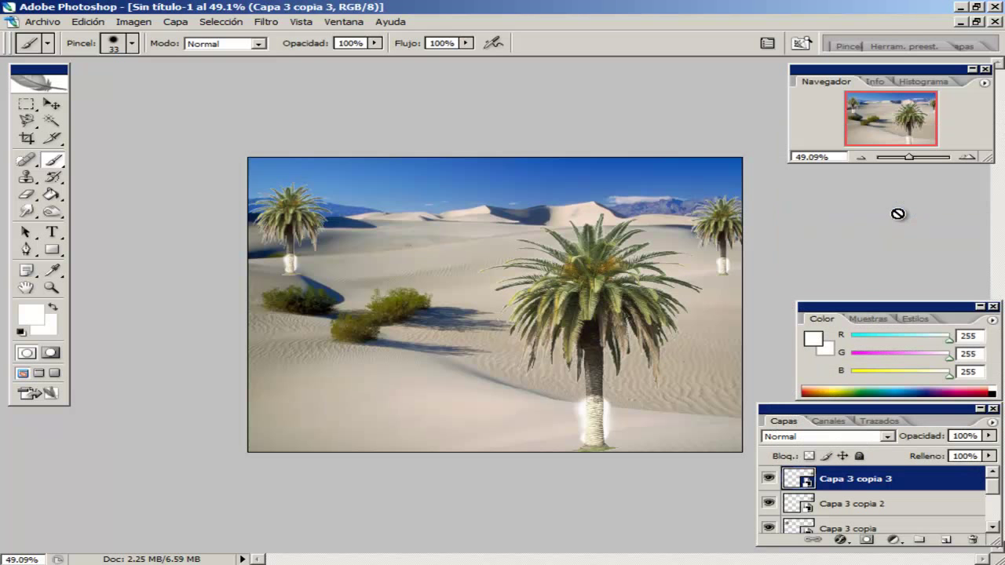
{"action": "double_click", "coordinate": [808, 482]}
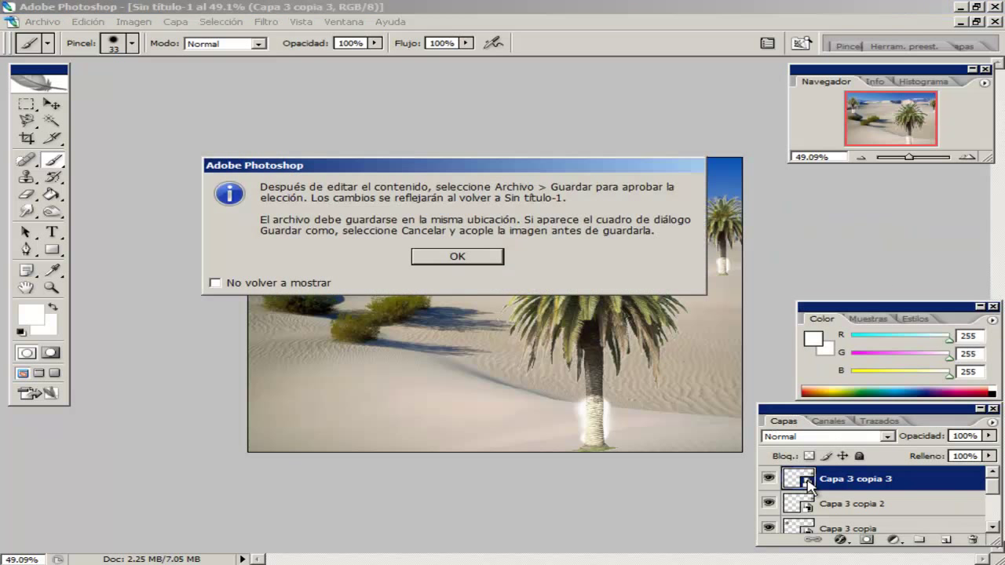
{"action": "left_click", "coordinate": [451, 257]}
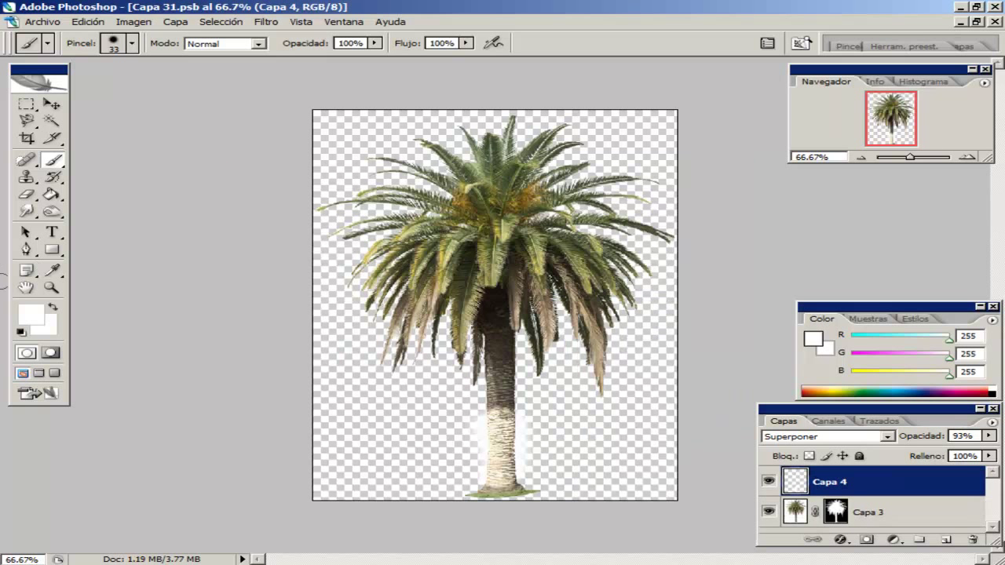
Step: Paint two red (FF0000) spots on the palm trunk with the Brush
{"action": "left_click", "coordinate": [25, 316]}
{"action": "left_click", "coordinate": [489, 142]}
{"action": "left_click", "coordinate": [699, 131]}
{"action": "key", "text": "b"}
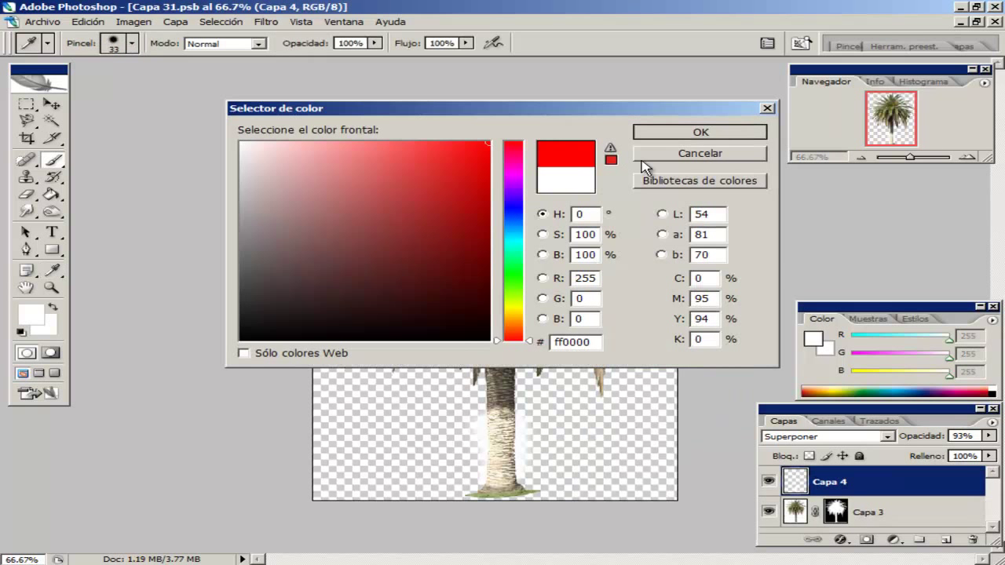
{"action": "left_click_drag", "start_coordinate": [509, 441], "coordinate": [504, 452]}
{"action": "left_click_drag", "start_coordinate": [492, 487], "coordinate": [496, 486]}
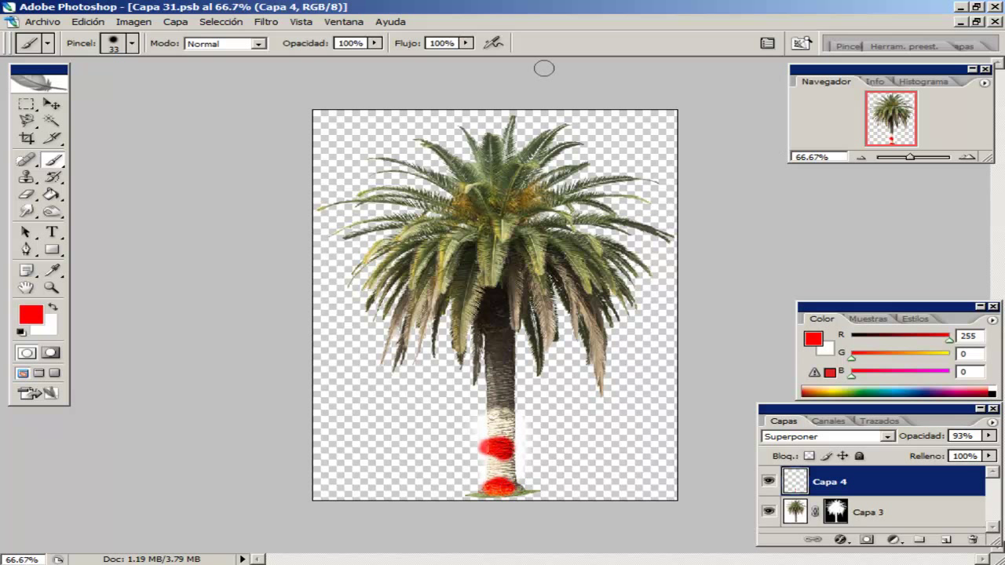
Step: Save and close the red-spotted Capa 31.psb contents
{"action": "left_click", "coordinate": [975, 21]}
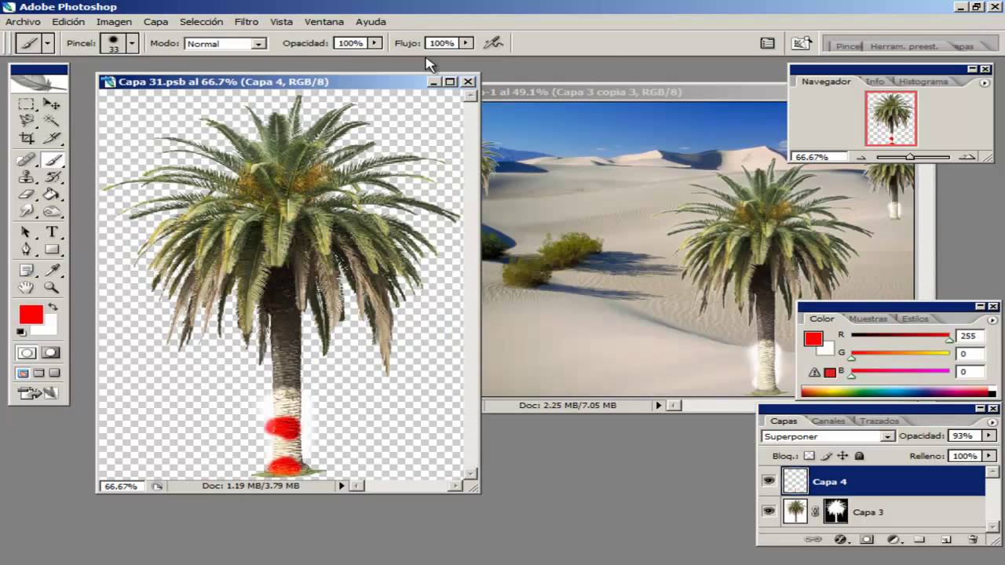
{"action": "left_click", "coordinate": [468, 81]}
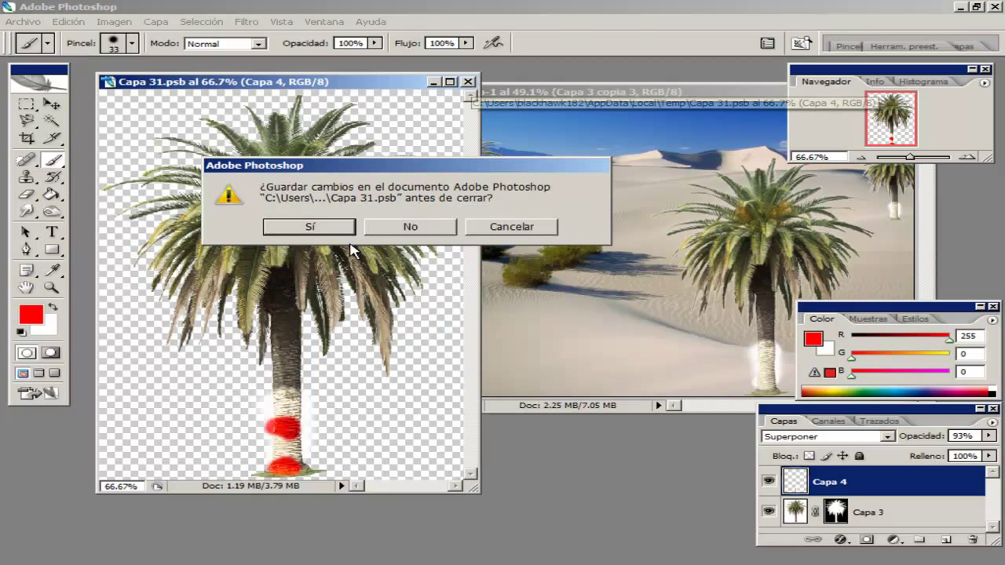
{"action": "left_click", "coordinate": [311, 226]}
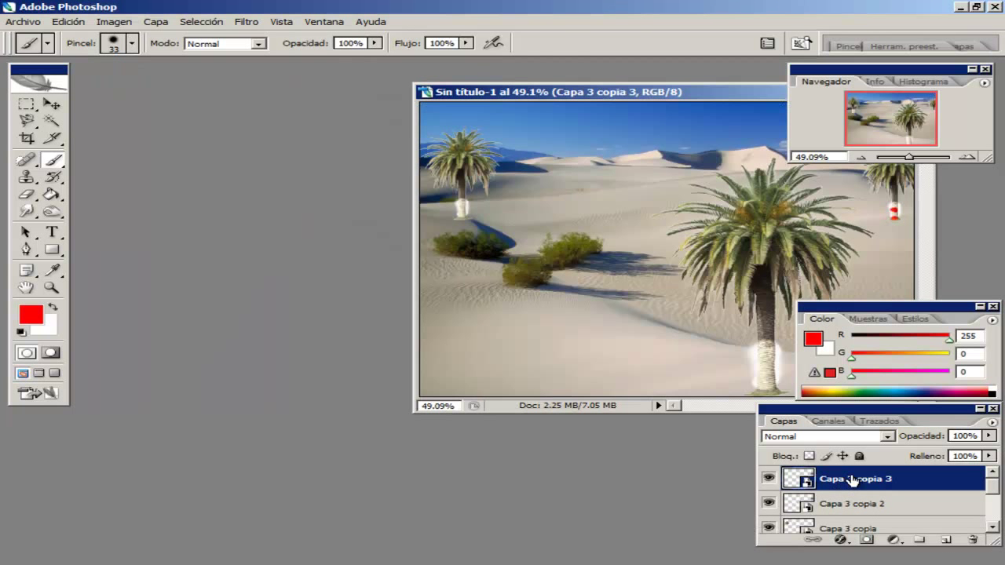
Step: Move the red-trunk palm into the central dunes and enlarge it to about 87%, left of the large palm
{"action": "left_click", "coordinate": [51, 103]}
{"action": "mouse_move", "coordinate": [895, 197]}
{"action": "left_mouse_down"}
{"action": "mouse_move", "coordinate": [552, 295]}
{"action": "mouse_move", "coordinate": [530, 350]}
{"action": "left_mouse_up"}
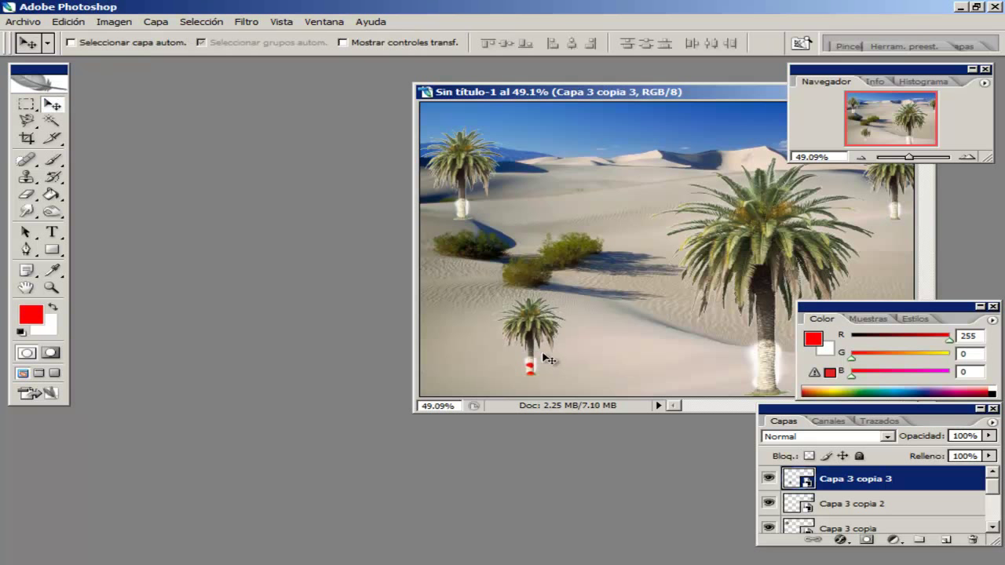
{"action": "key", "text": "ctrl+t"}
{"action": "left_click_drag", "start_coordinate": [570, 288], "coordinate": [766, 155]}
{"action": "key", "text": "Return"}
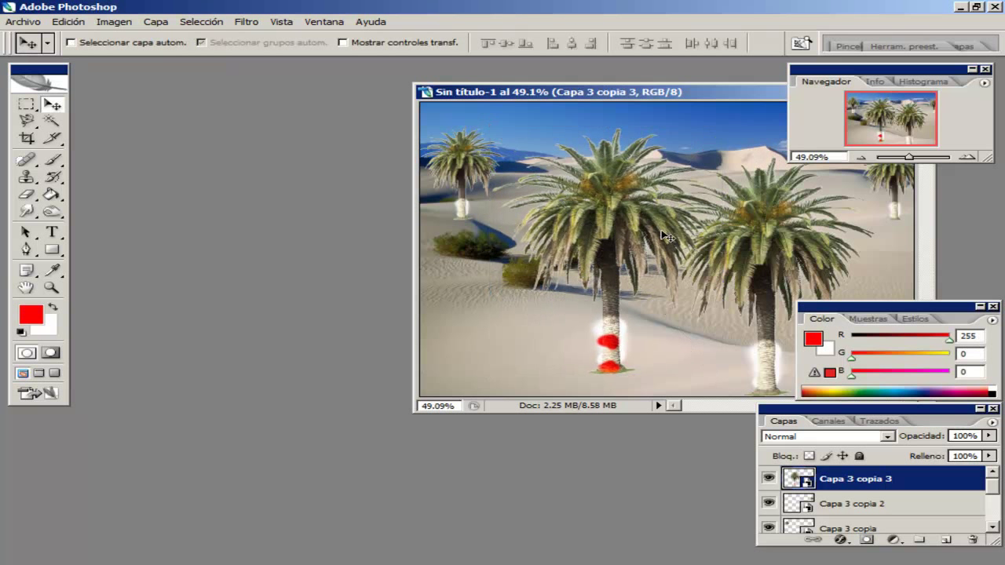
{"action": "left_click_drag", "start_coordinate": [628, 264], "coordinate": [571, 264]}
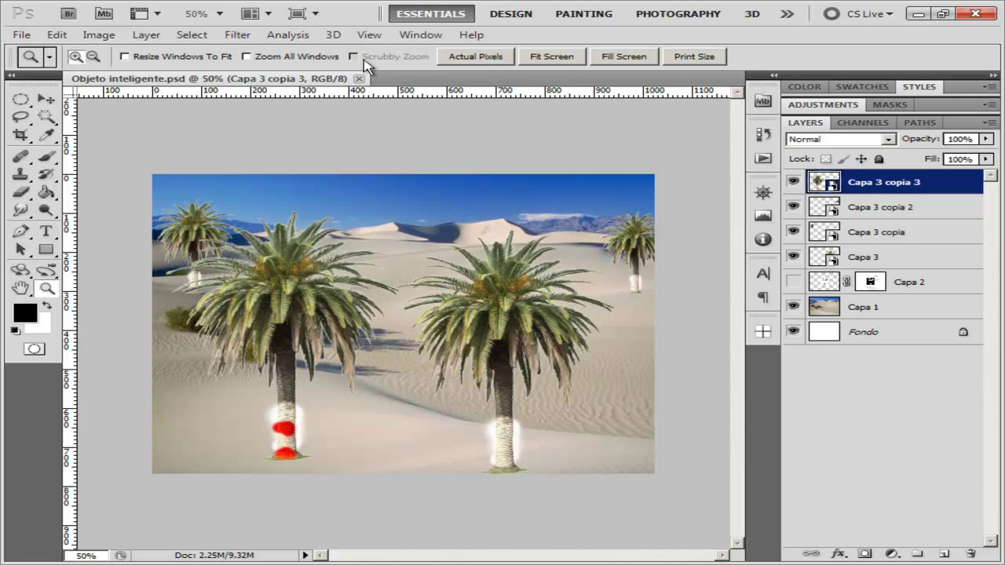
Step: Apply a strong-radius Gaussian Blur smart filter to Capa 3 copia 3 and toggle its visibility to compare
{"action": "left_click", "coordinate": [237, 34]}
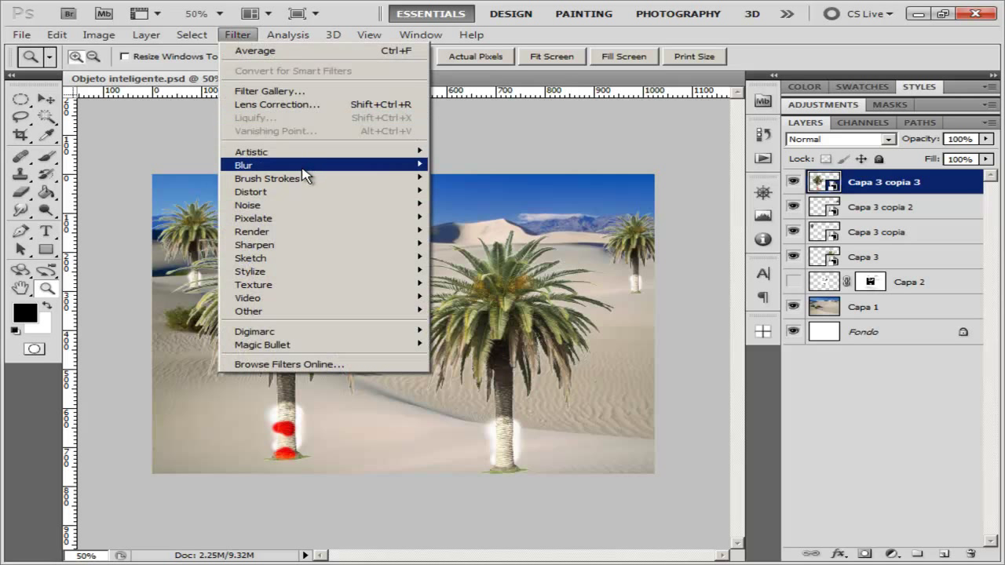
{"action": "mouse_move", "coordinate": [323, 165]}
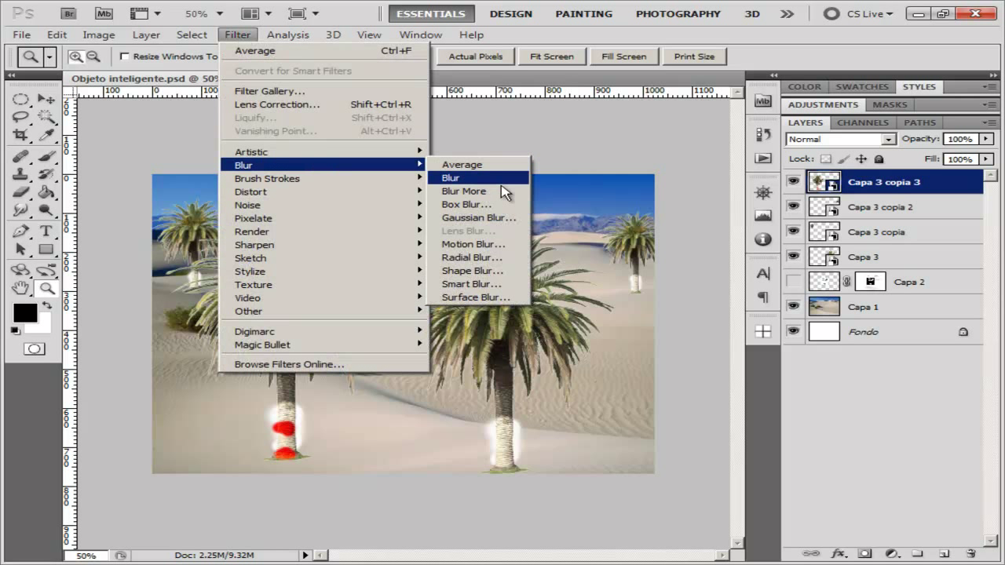
{"action": "left_click", "coordinate": [502, 219]}
{"action": "mouse_move", "coordinate": [448, 348]}
{"action": "left_mouse_down"}
{"action": "mouse_move", "coordinate": [521, 350]}
{"action": "mouse_move", "coordinate": [408, 350]}
{"action": "mouse_move", "coordinate": [430, 350]}
{"action": "left_mouse_up"}
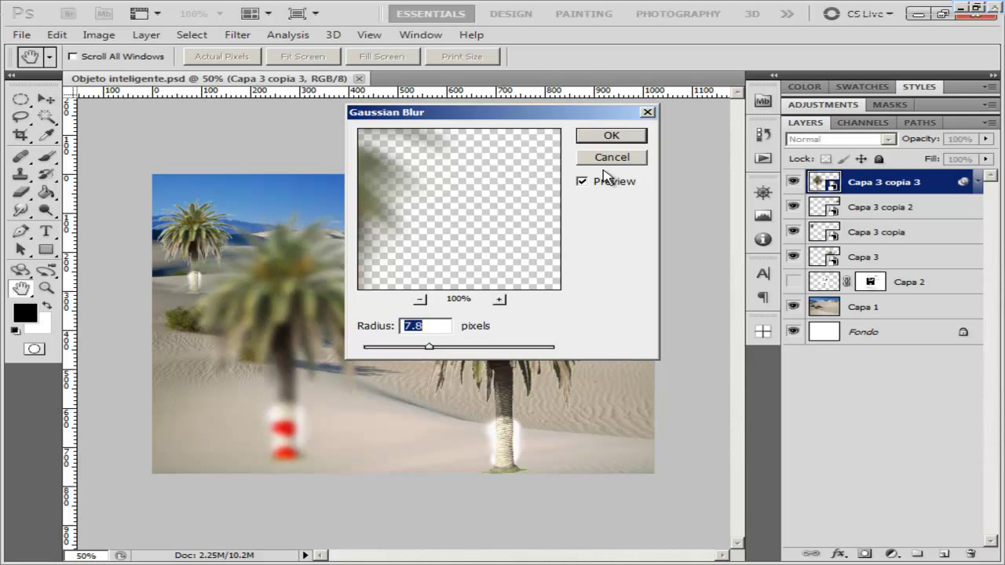
{"action": "left_click", "coordinate": [614, 138]}
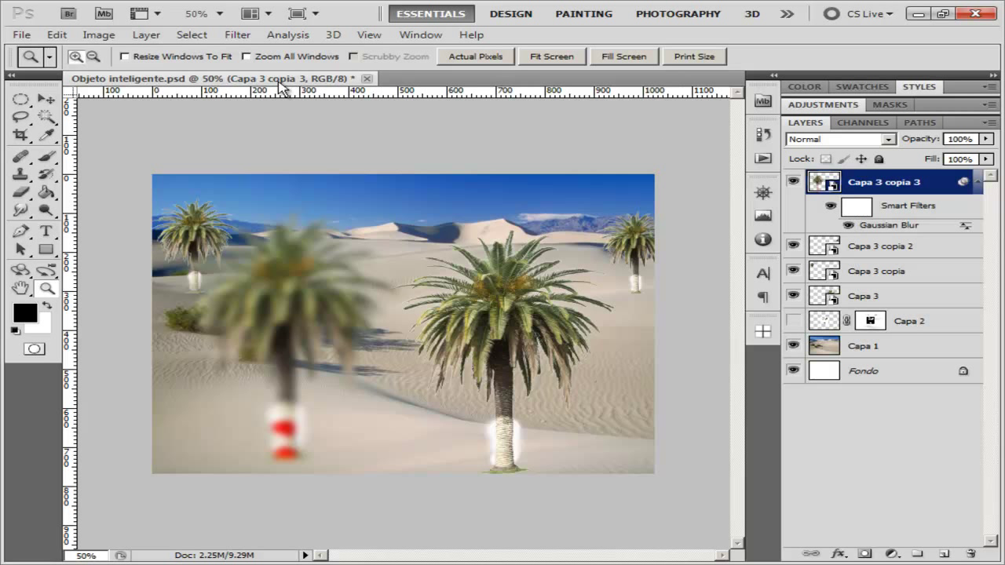
{"action": "left_click", "coordinate": [829, 209]}
{"action": "left_click", "coordinate": [830, 209]}
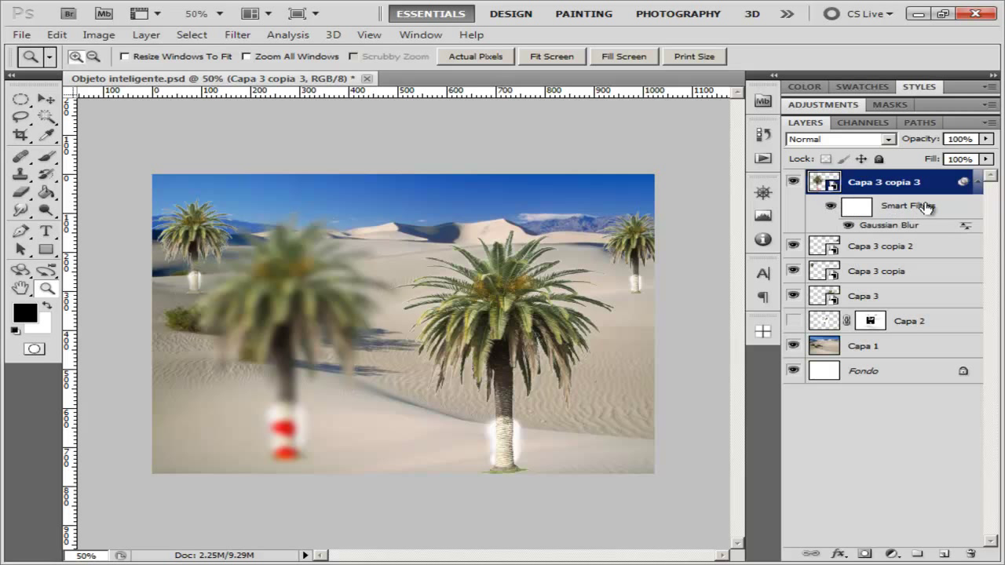